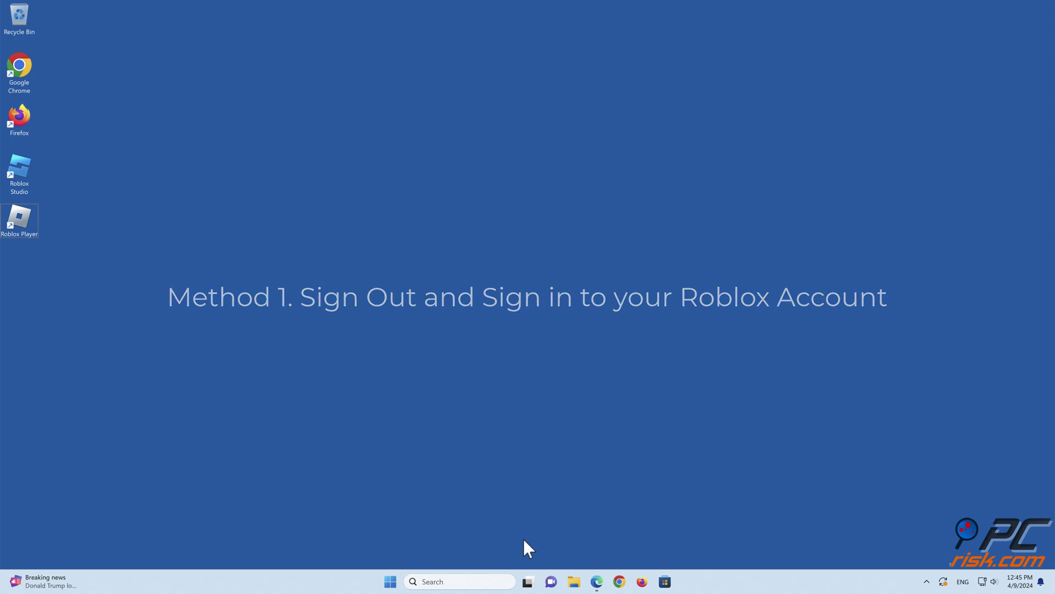
Launch Edge and go to the Security page of the Roblox account settings.
{"action": "left_click", "coordinate": [598, 583]}
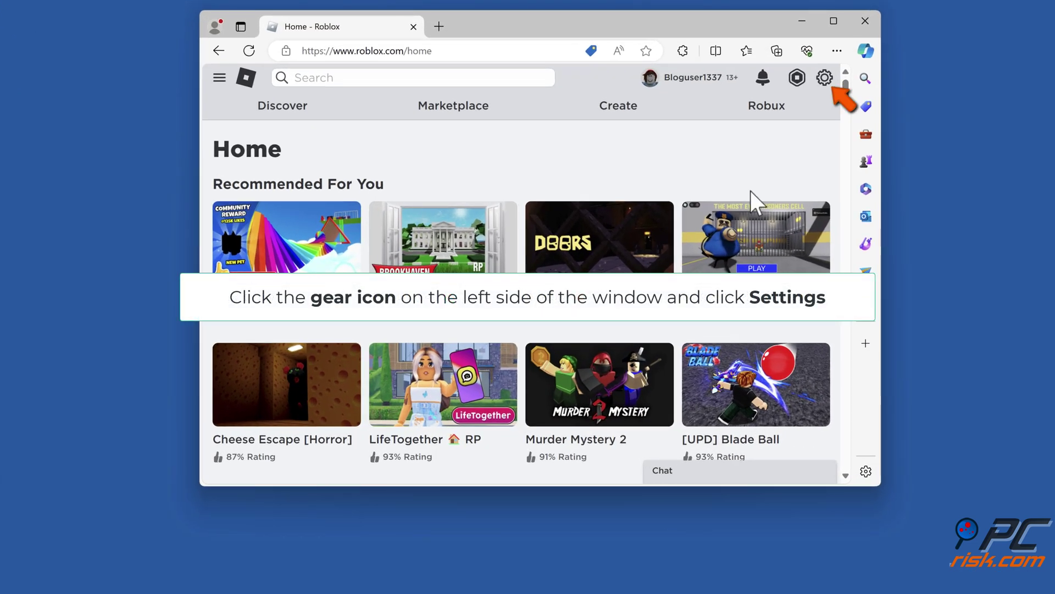
{"action": "left_click", "coordinate": [822, 79]}
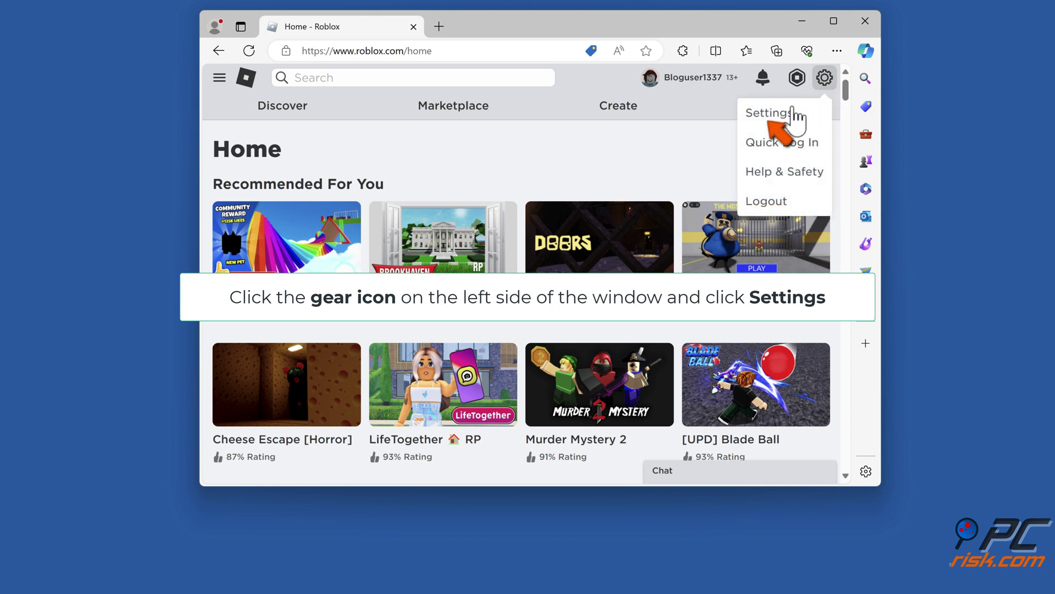
{"action": "left_click", "coordinate": [770, 118]}
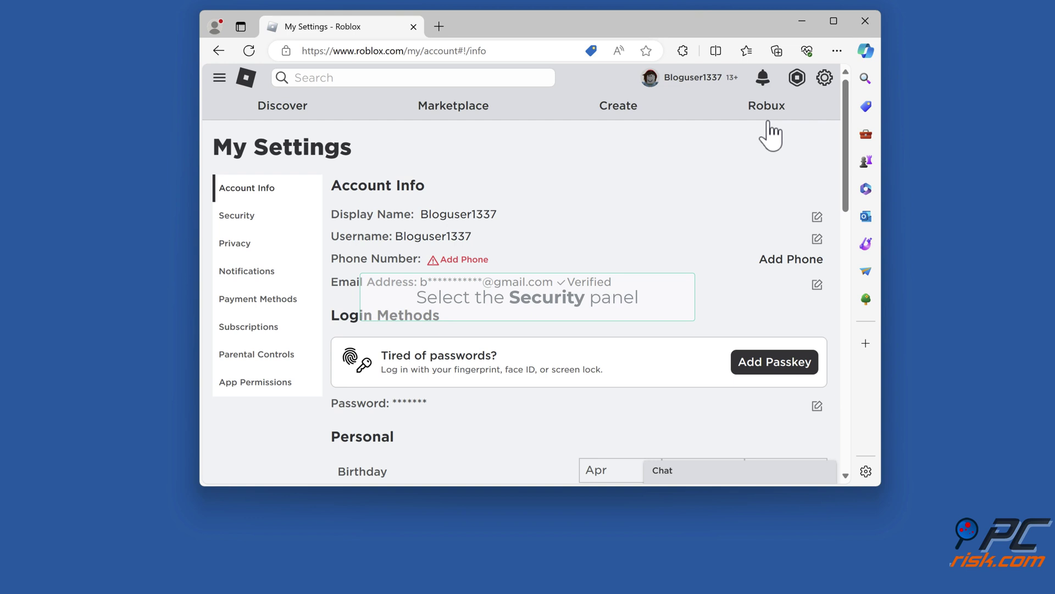
{"action": "left_click", "coordinate": [238, 222]}
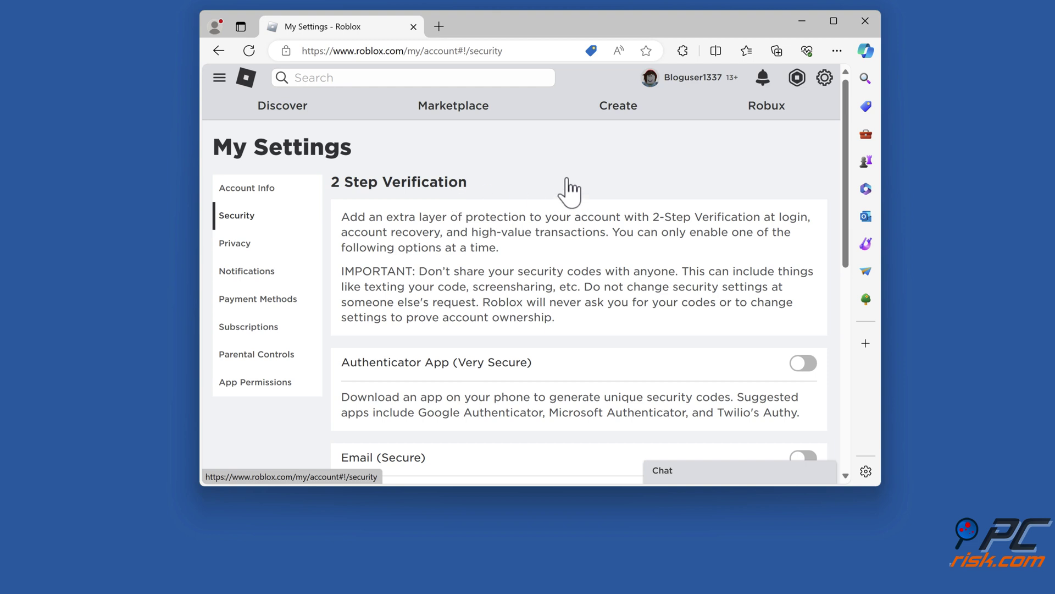
Log out of all other Roblox sessions, then sign out of the account.
{"action": "scroll", "coordinate": [567, 187], "scroll_direction": "down", "scroll_amount": 2}
{"action": "scroll", "coordinate": [568, 187], "scroll_direction": "down", "scroll_amount": 3}
{"action": "scroll", "coordinate": [567, 181], "scroll_direction": "down", "scroll_amount": 3}
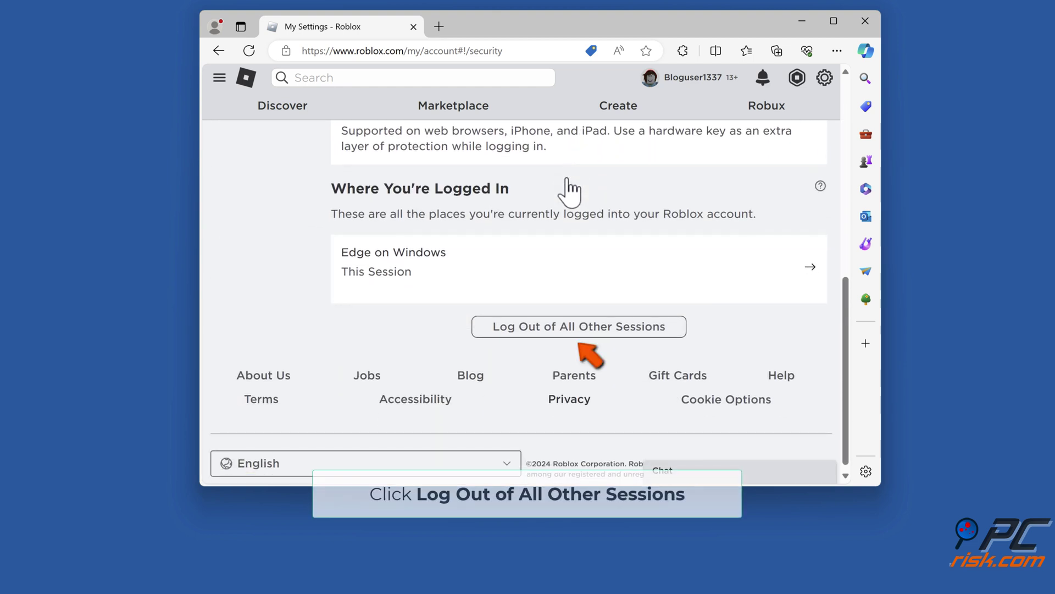
{"action": "left_click", "coordinate": [574, 330]}
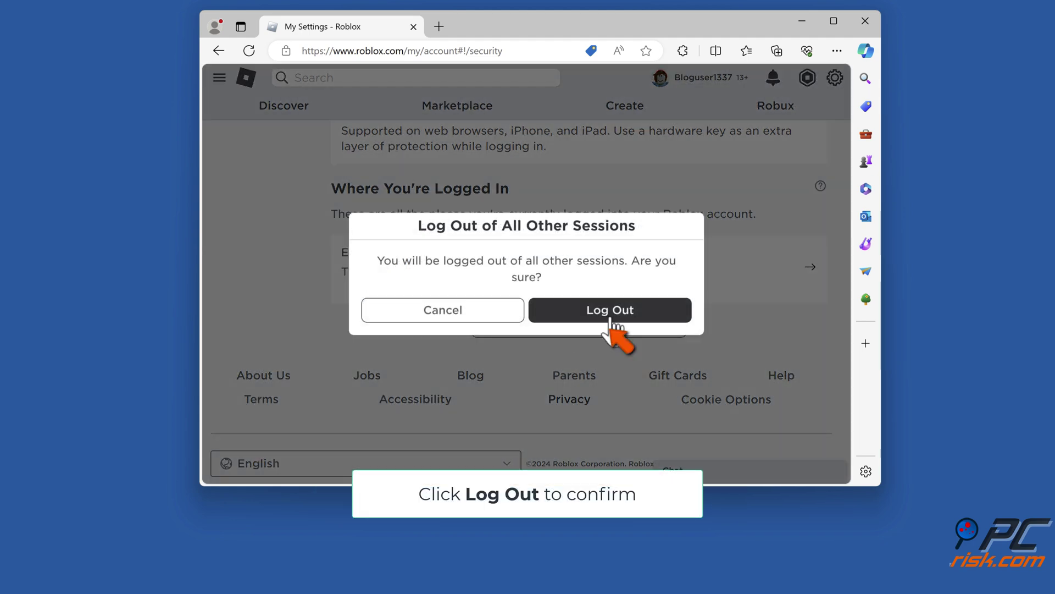
{"action": "left_click", "coordinate": [611, 317]}
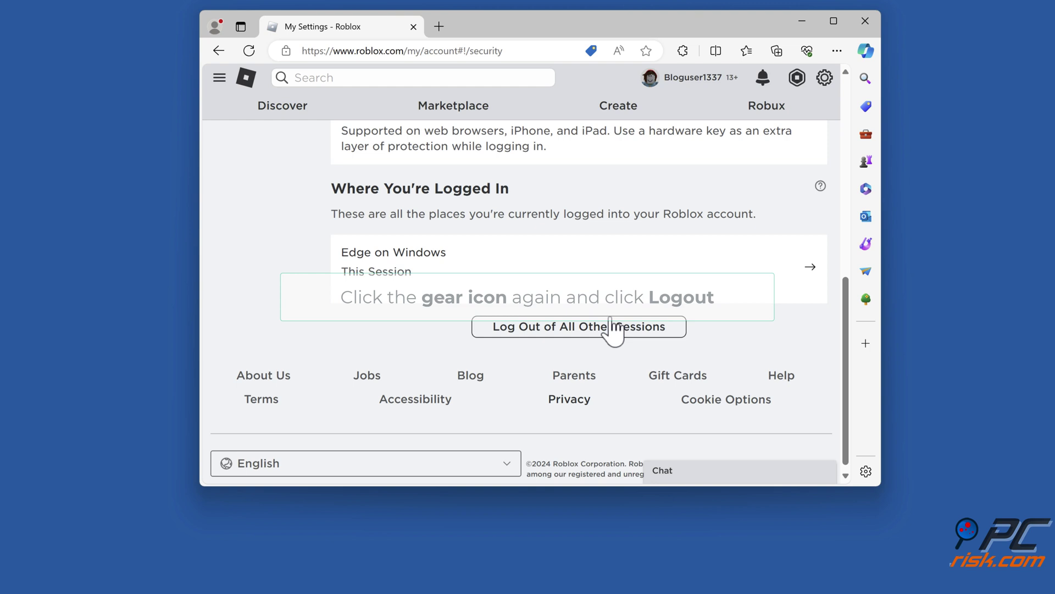
{"action": "left_click", "coordinate": [825, 77]}
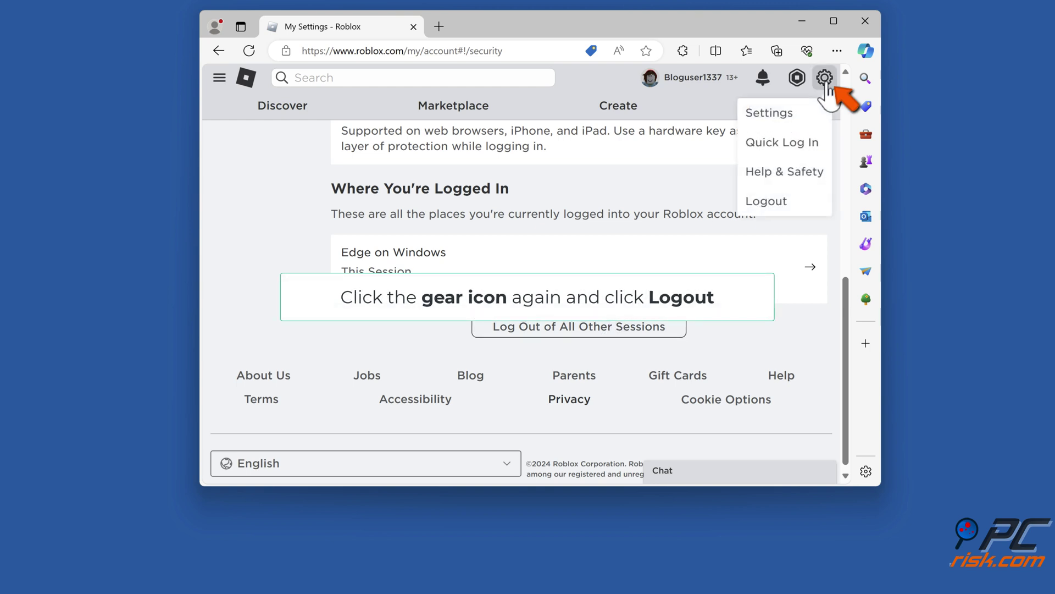
{"action": "left_click", "coordinate": [764, 202]}
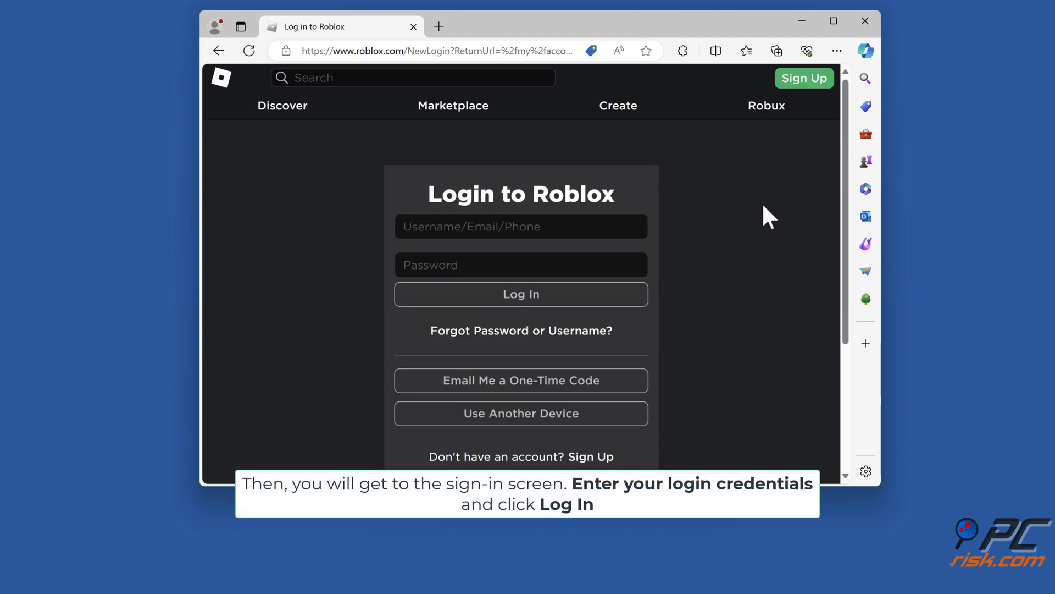
{"action": "left_click", "coordinate": [618, 226]}
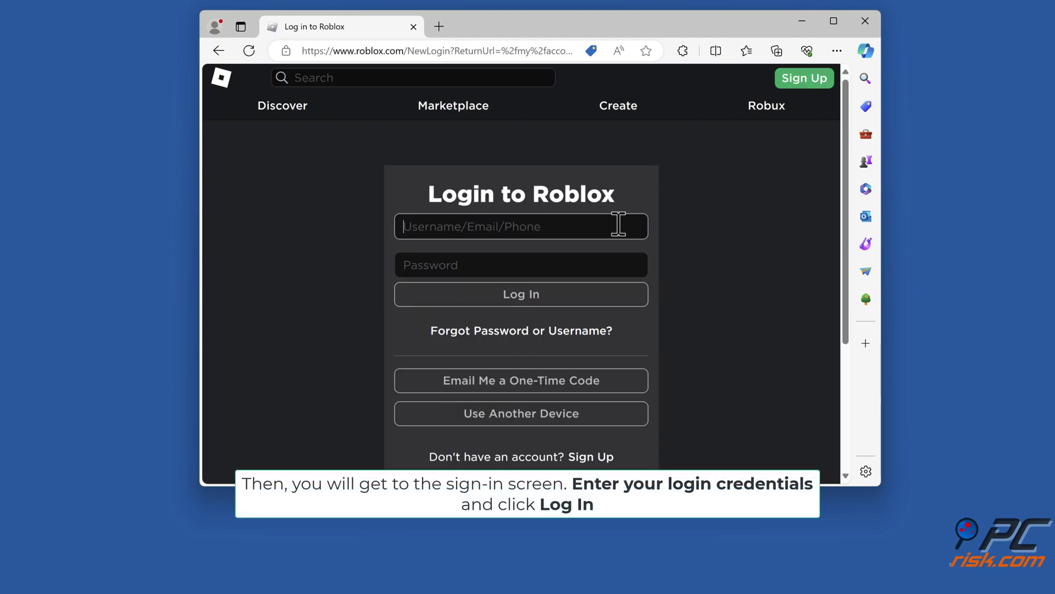
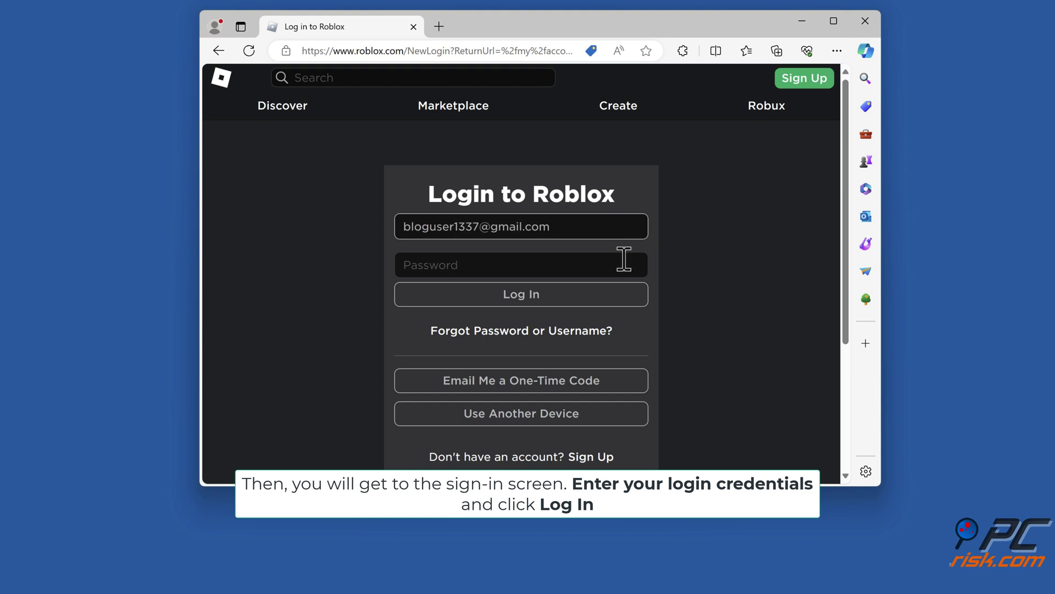
{"action": "left_click", "coordinate": [624, 260]}
{"action": "type", "text": "••••••"}
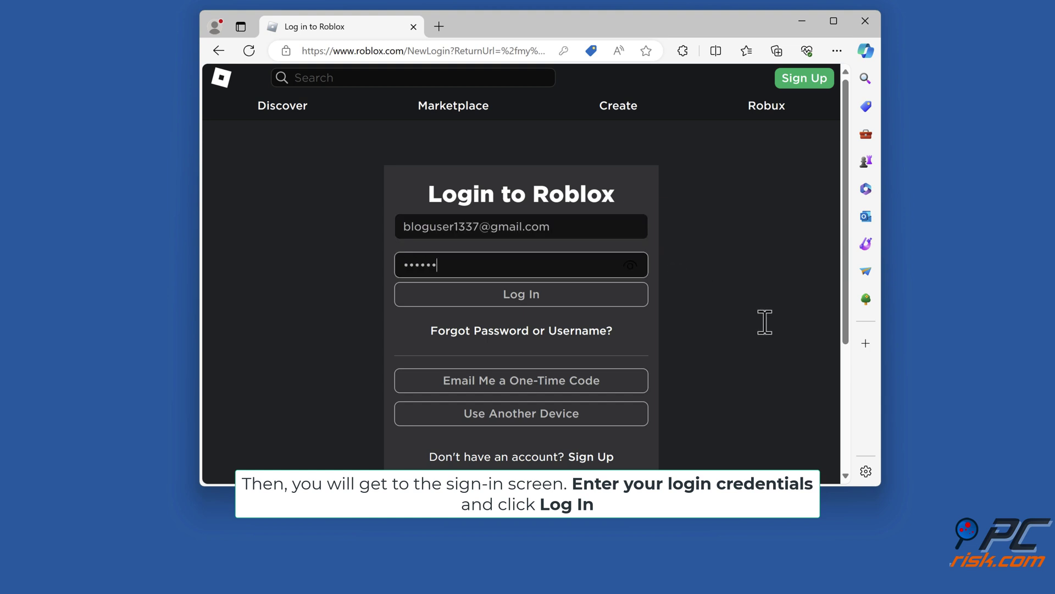
{"action": "type", "text": "••"}
{"action": "left_click", "coordinate": [521, 297]}
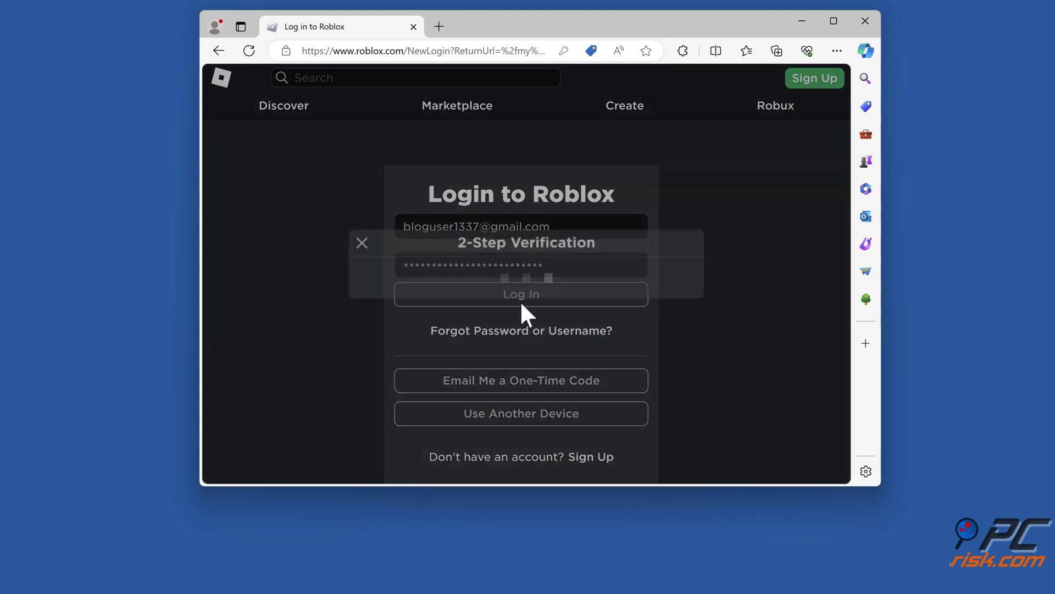
Verify the login with the emailed two-step code, then close Edge.
{"action": "type", "text": "••••••"}
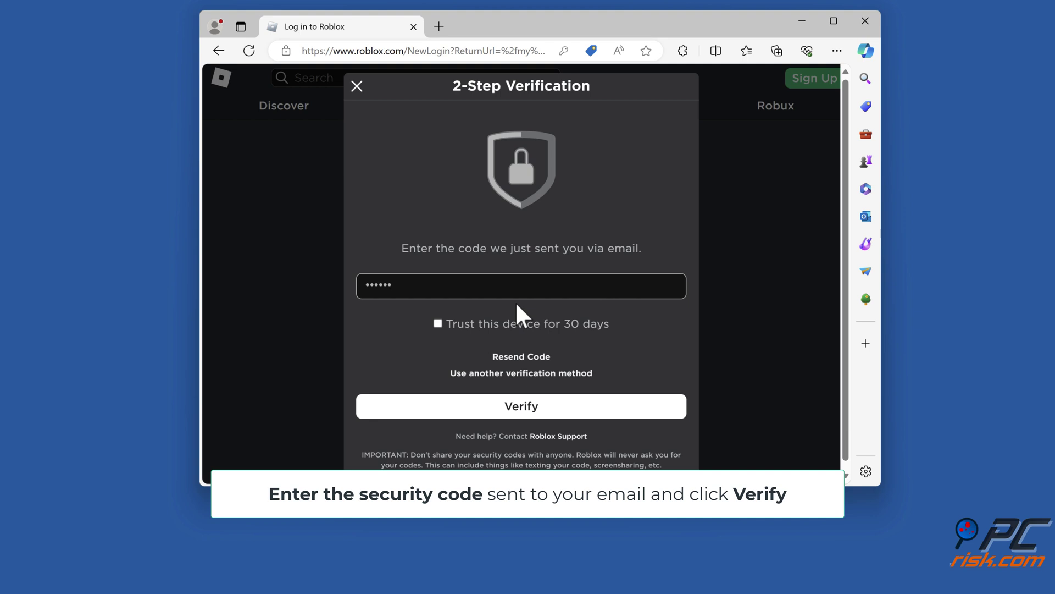
{"action": "left_click", "coordinate": [519, 413]}
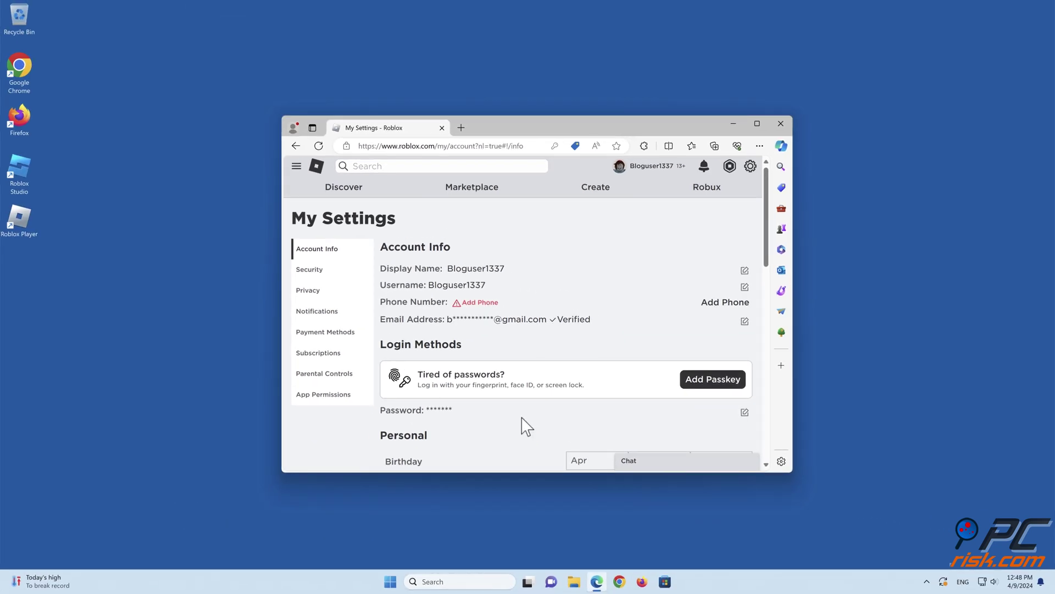
{"action": "left_click", "coordinate": [781, 122]}
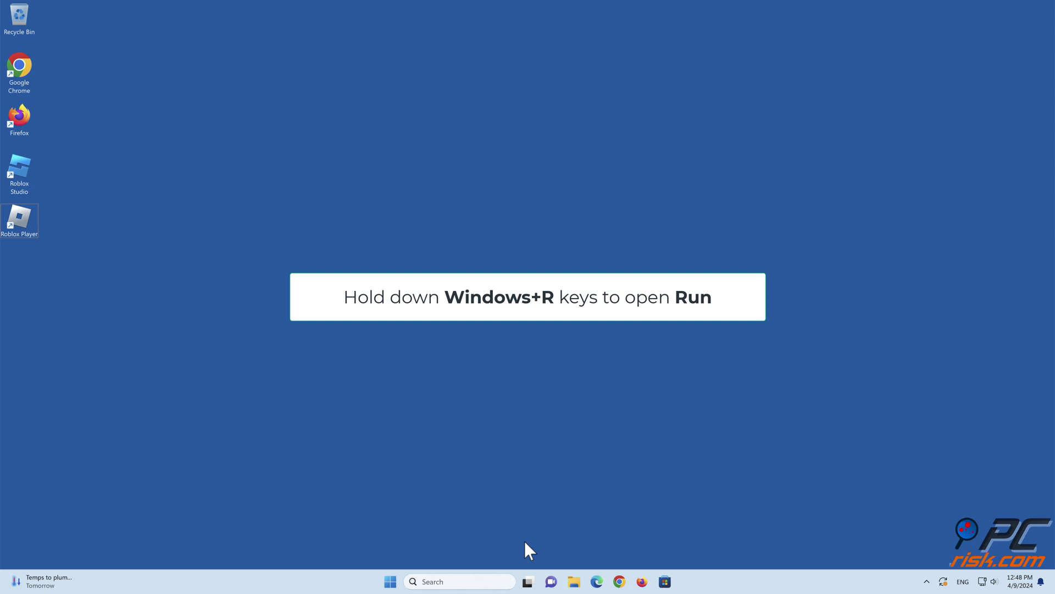
Open an administrator Command Prompt and run netsh winsock reset and netsh int ip reset.
{"action": "key", "text": "super+r"}
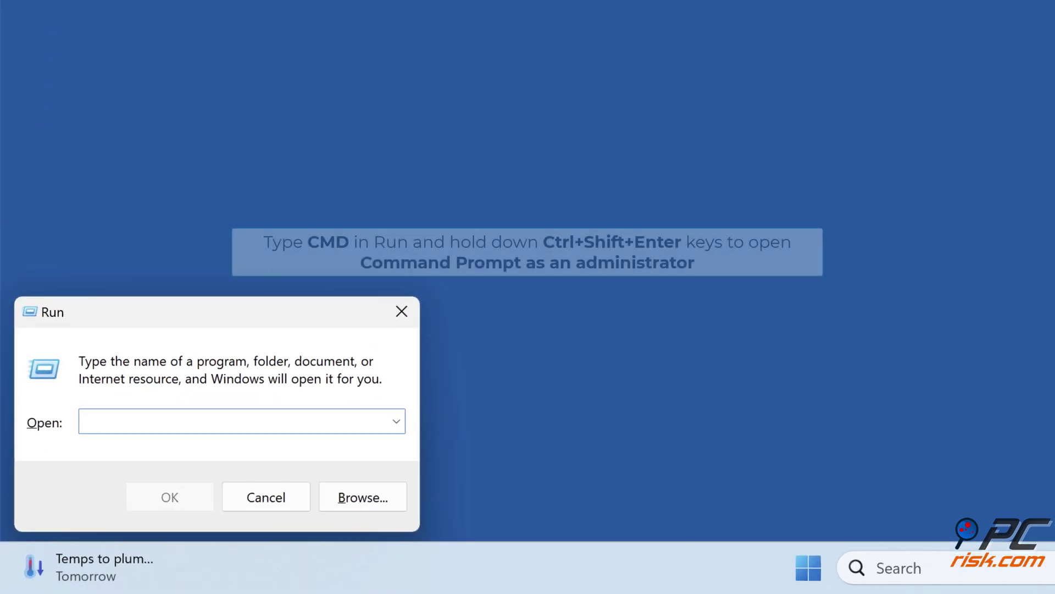
{"action": "type", "text": "cmd"}
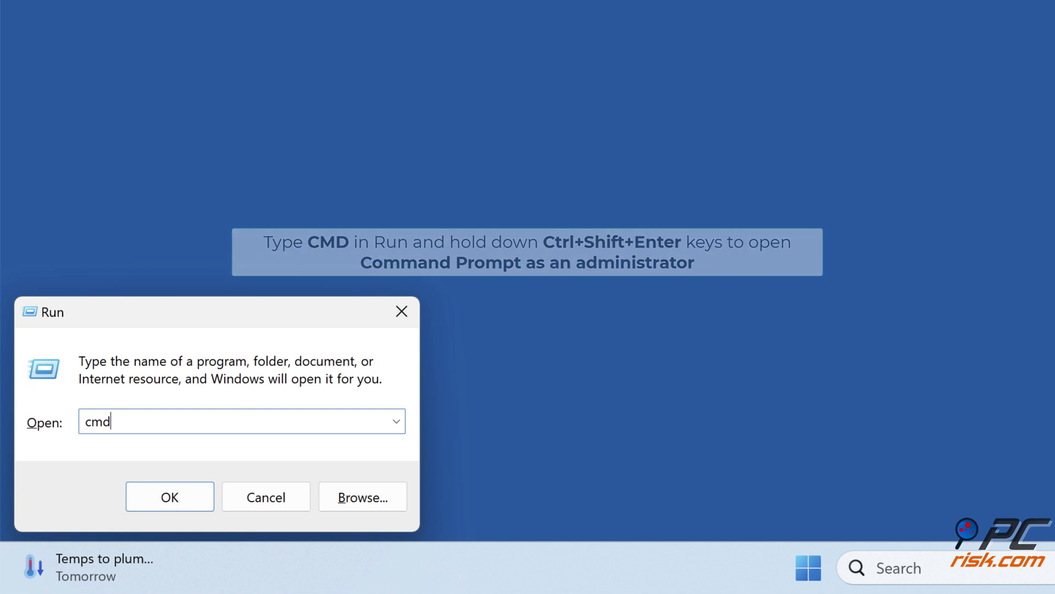
{"action": "key", "text": "ctrl+shift+Return"}
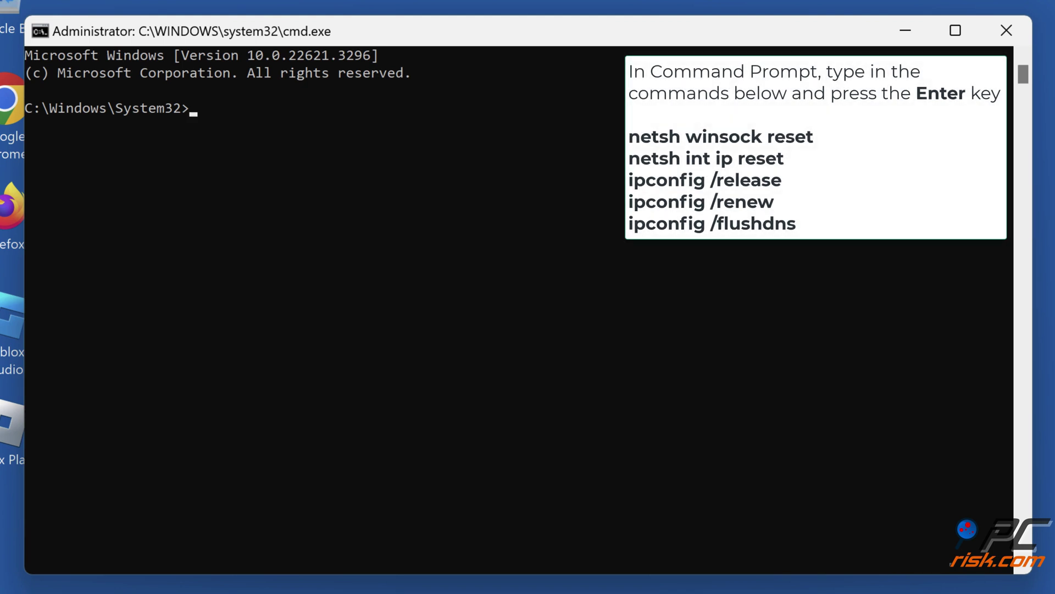
{"action": "type", "text": "netsh winsock re"}
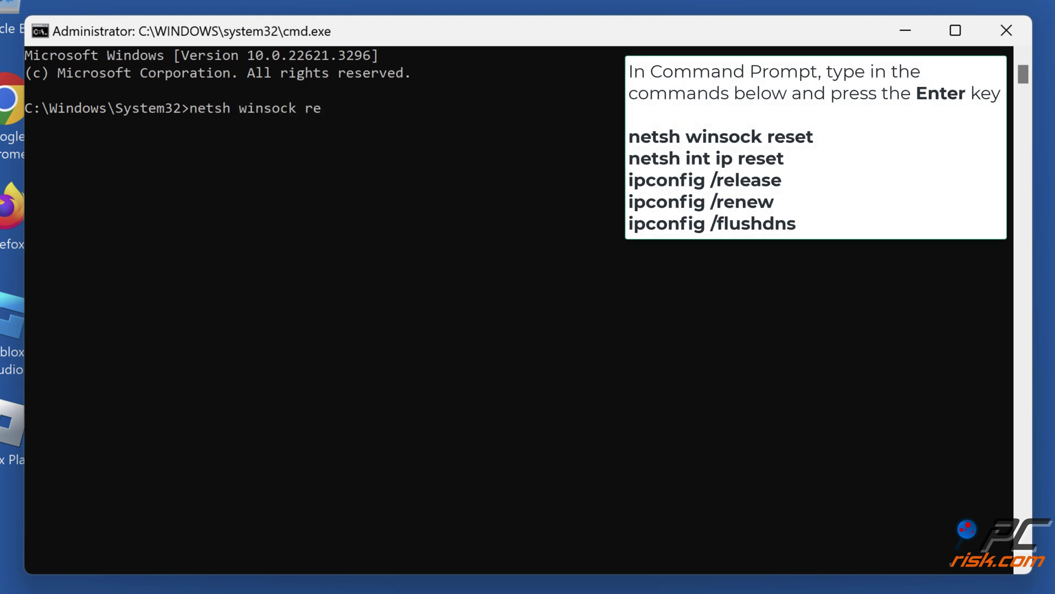
{"action": "type", "text": "set"}
{"action": "key", "text": "Return"}
{"action": "type", "text": "nt ip res"}
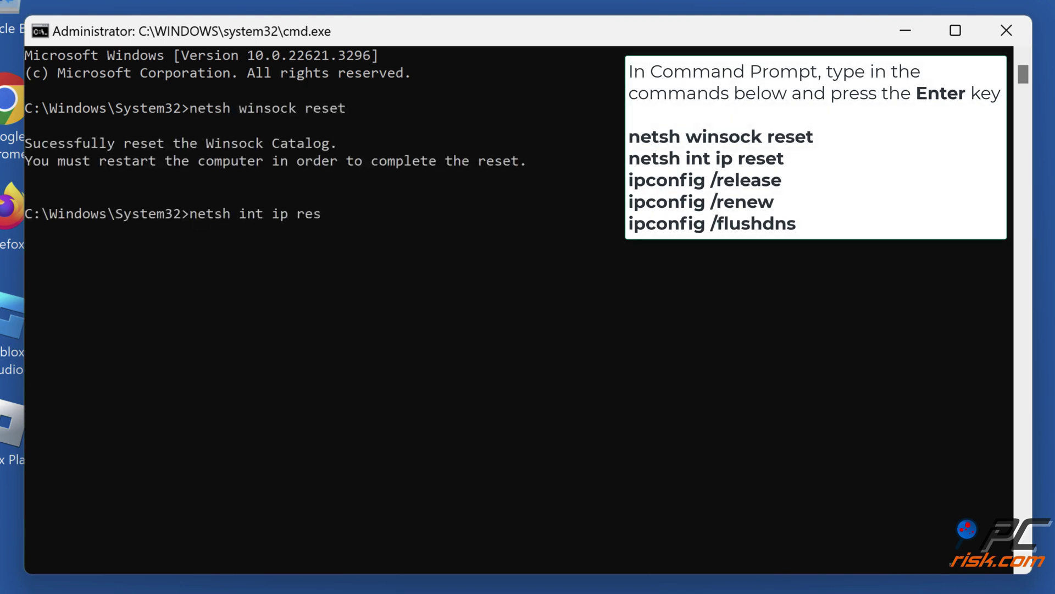
{"action": "type", "text": "et"}
{"action": "key", "text": "Return"}
Run ipconfig /release, /renew and /flushdns to refresh the IP and clear the DNS cache.
{"action": "type", "text": "ipconfig /re"}
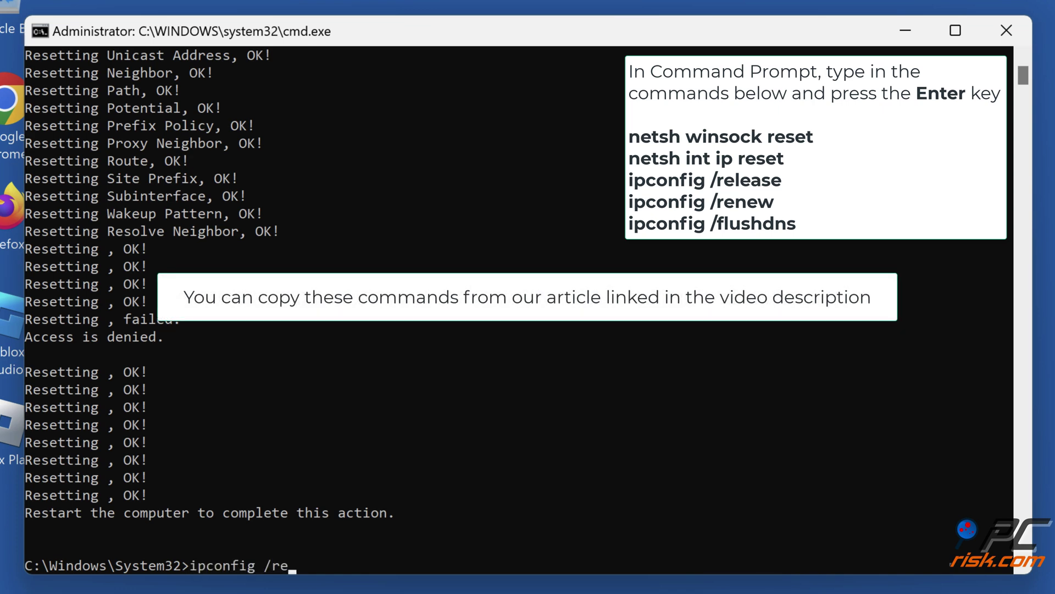
{"action": "type", "text": "lease"}
{"action": "key", "text": "Return"}
{"action": "type", "text": "ipconfig /ren"}
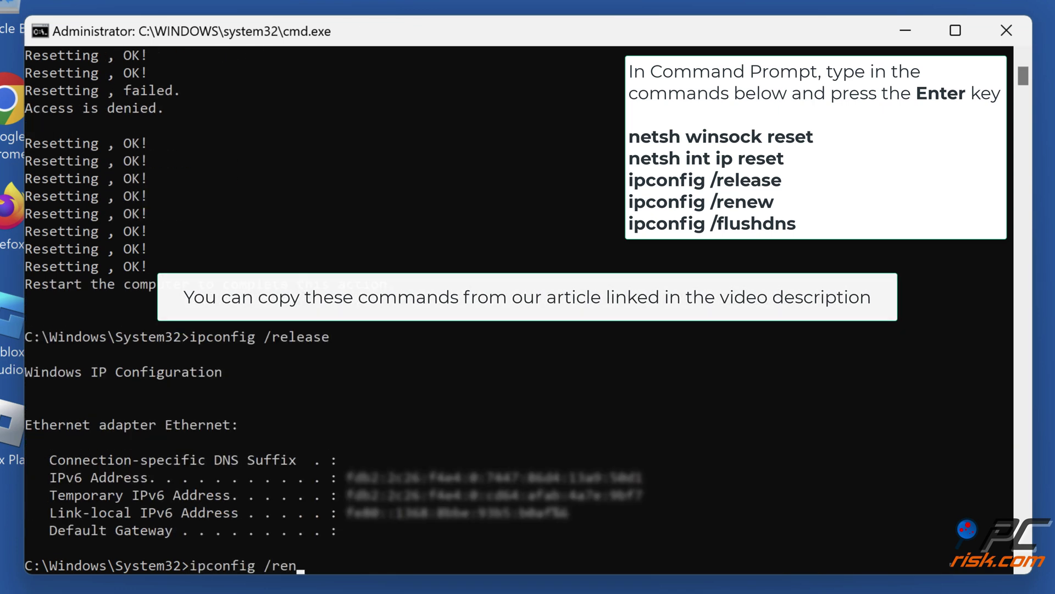
{"action": "type", "text": "ew"}
{"action": "key", "text": "Return"}
{"action": "type", "text": "i"}
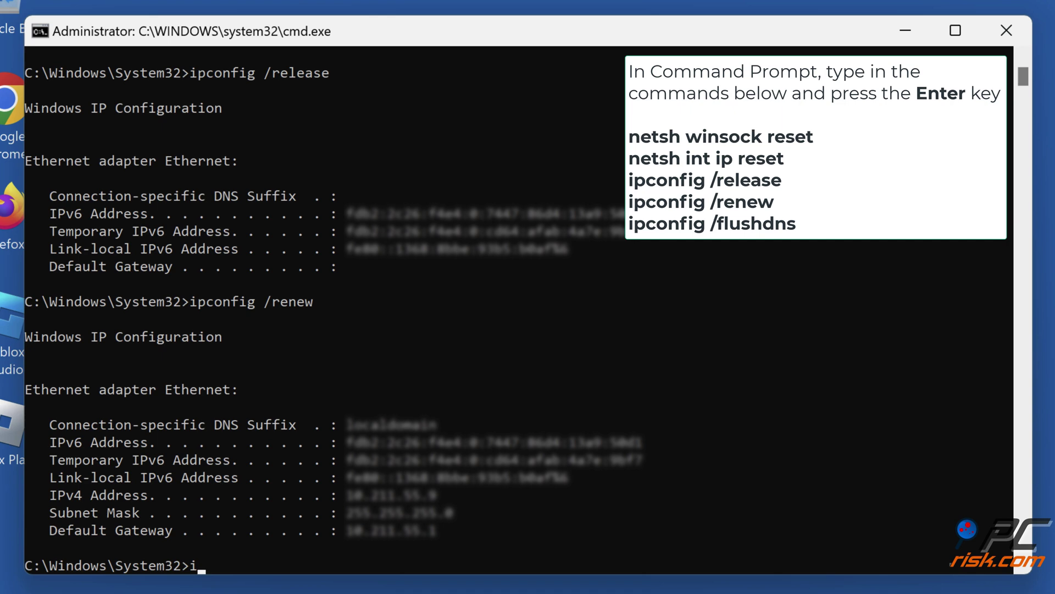
{"action": "type", "text": "pconfig /flushdns"}
{"action": "key", "text": "Return"}
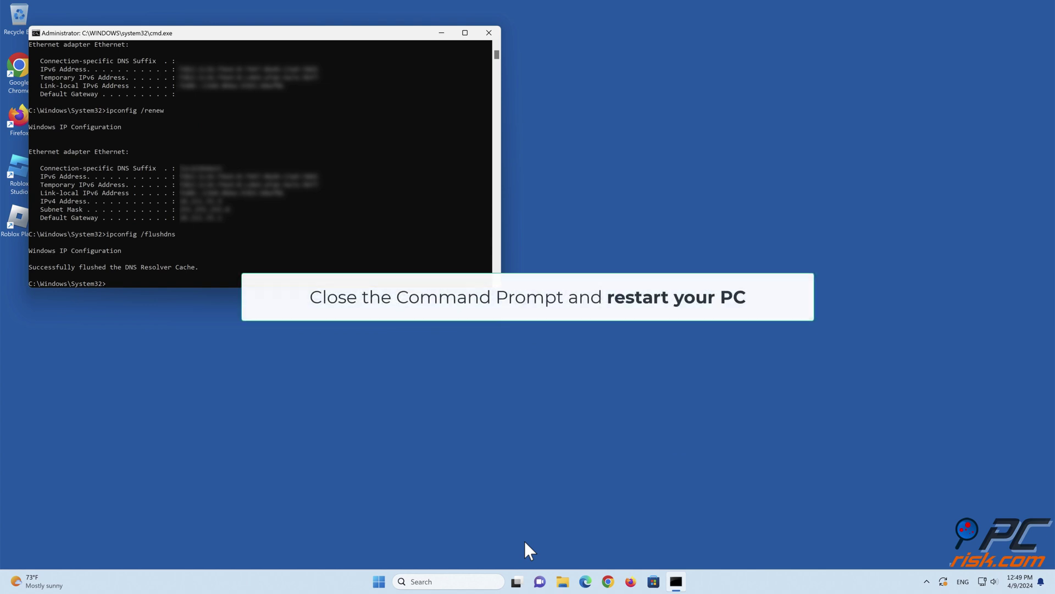
Close Command Prompt and restart the PC from the Start menu.
{"action": "left_click", "coordinate": [489, 34]}
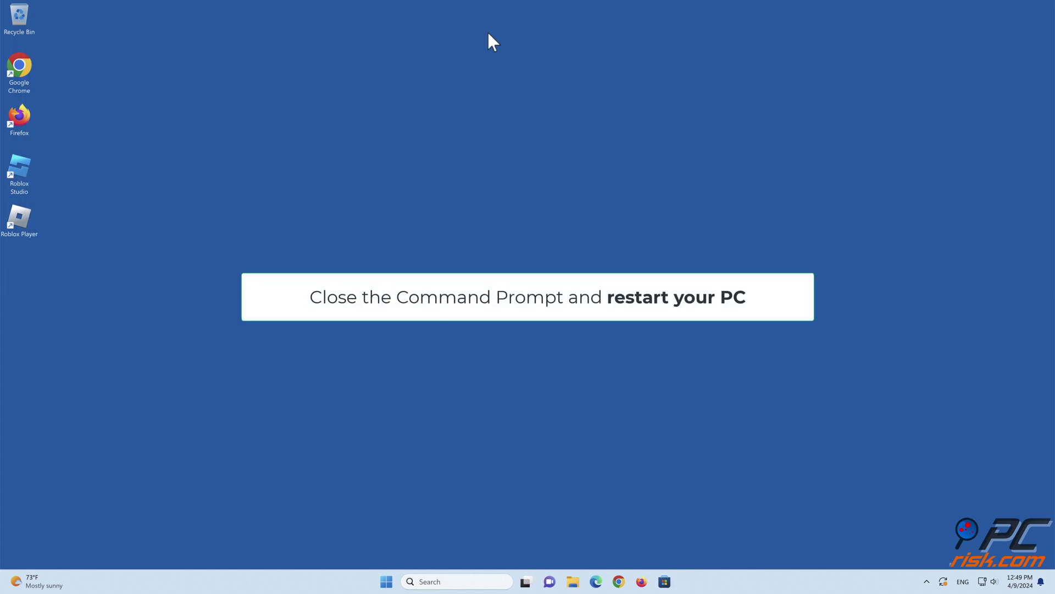
{"action": "left_click", "coordinate": [391, 581]}
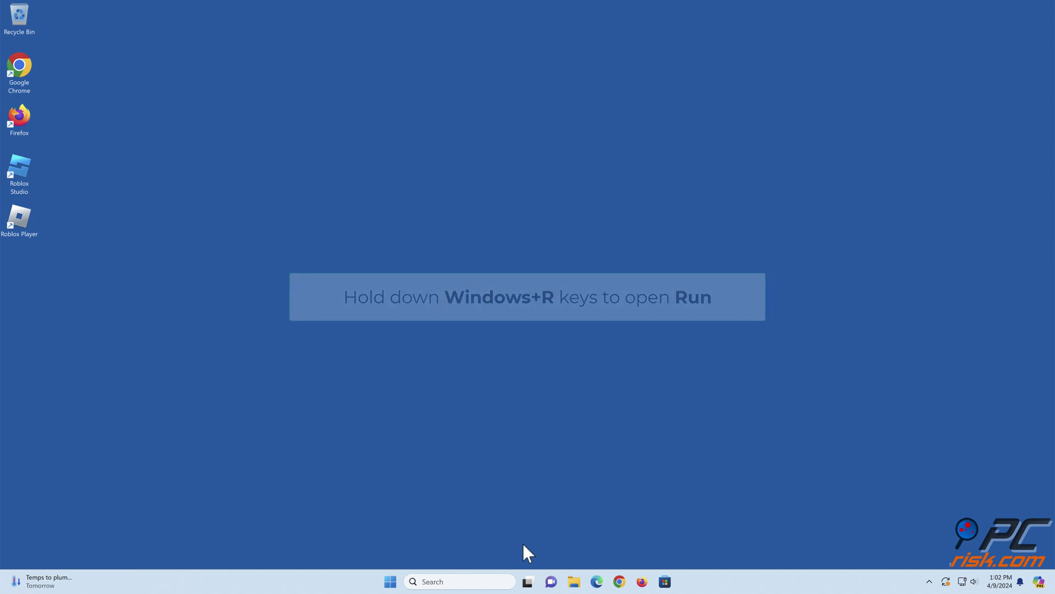
Run ncpa.cpl and open the Ethernet adapter's Internet Protocol Version 4 (TCP/IPv4) properties.
{"action": "key", "text": "super+r"}
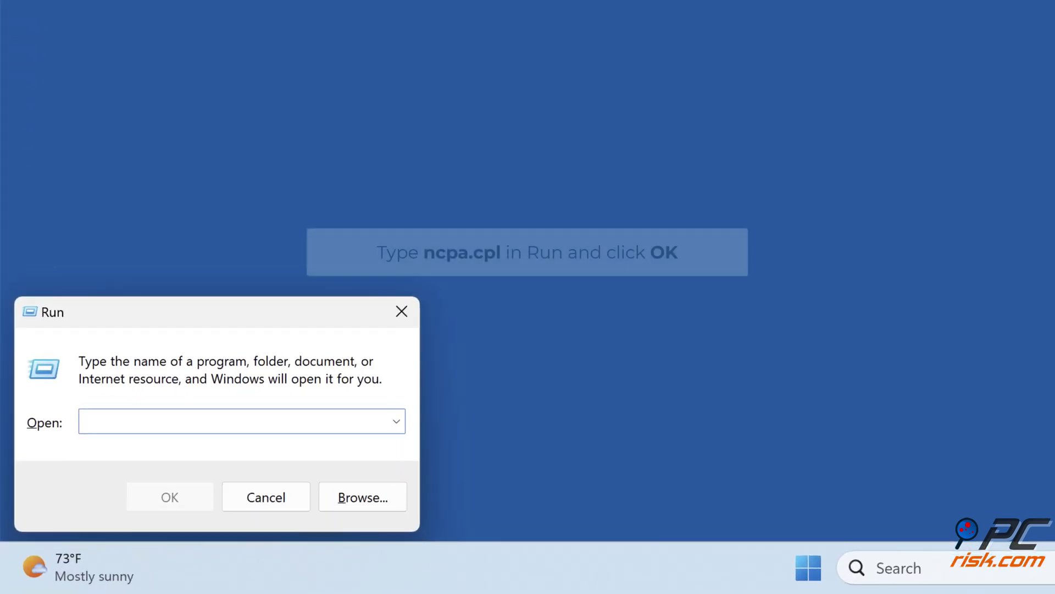
{"action": "type", "text": "nc"}
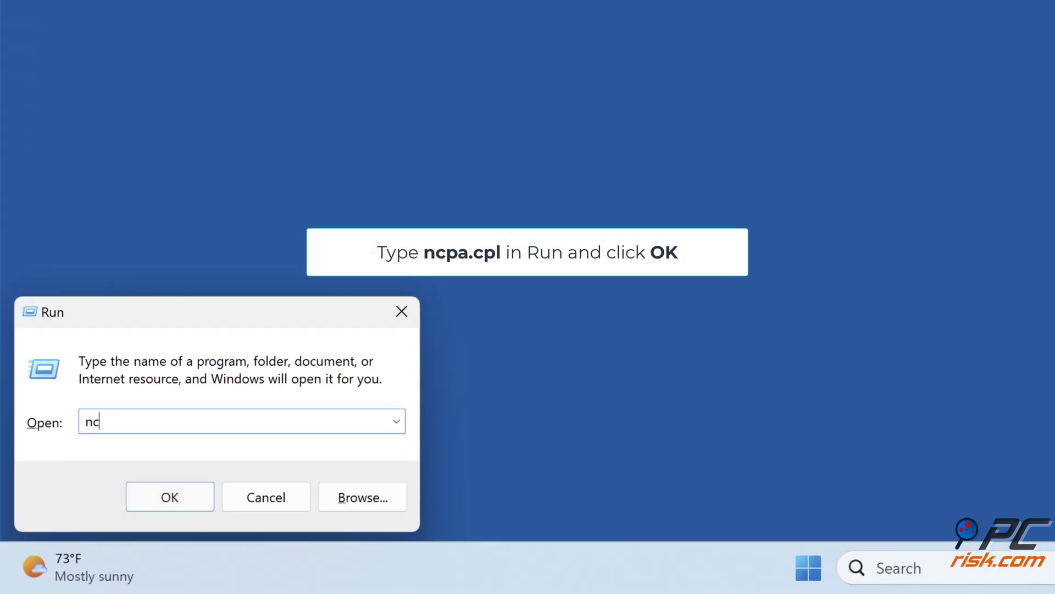
{"action": "type", "text": "l"}
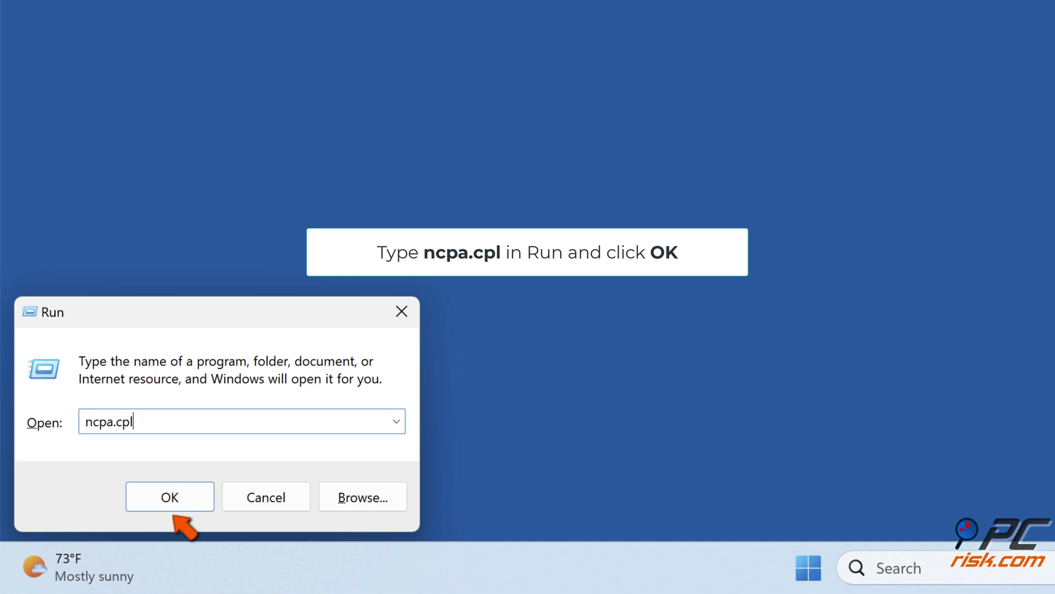
{"action": "left_click", "coordinate": [171, 506]}
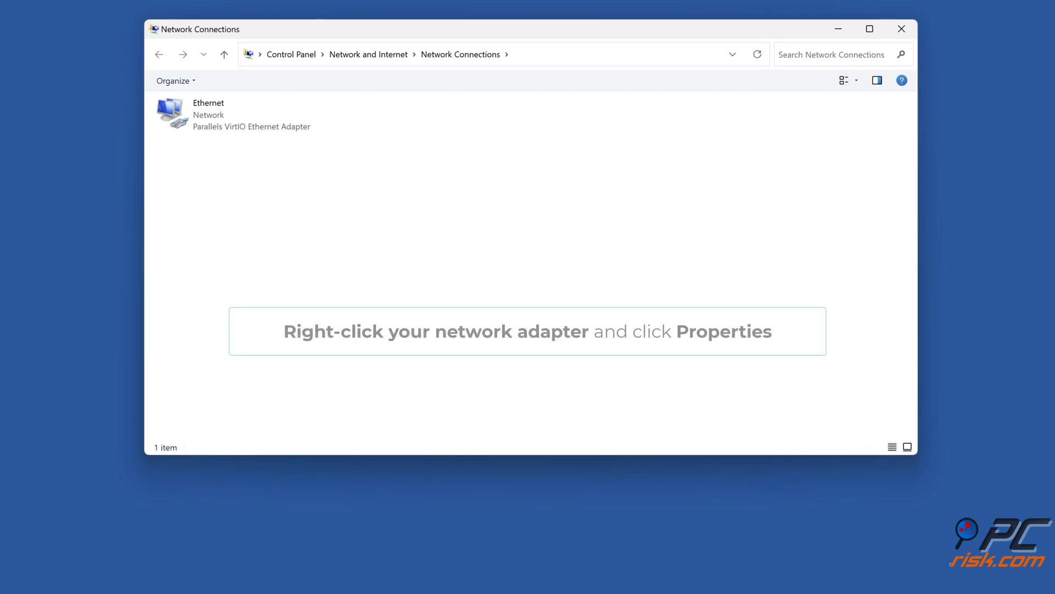
{"action": "right_click", "coordinate": [202, 128]}
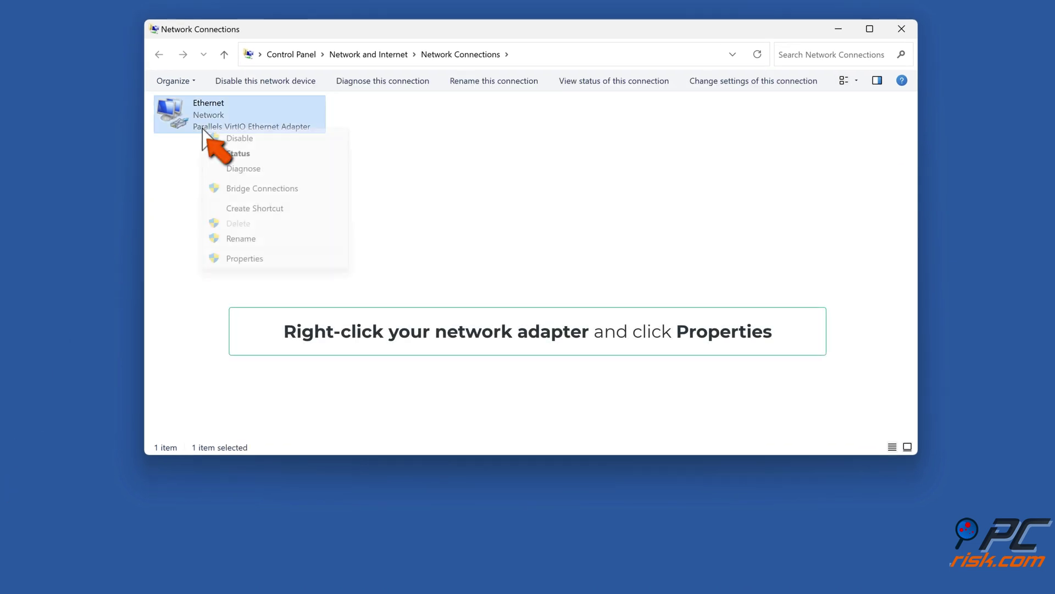
{"action": "left_click", "coordinate": [241, 258]}
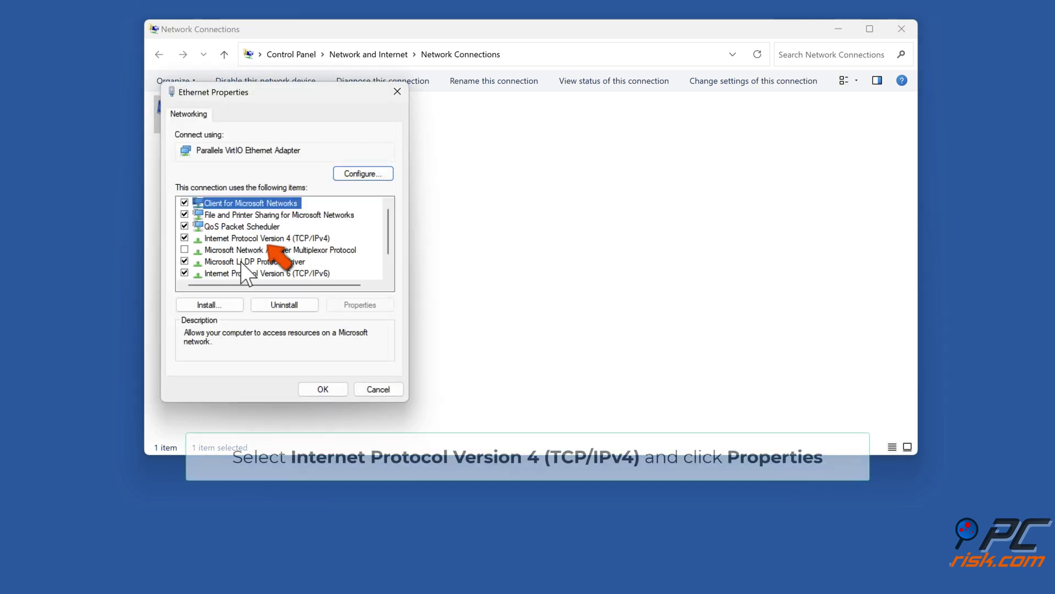
{"action": "left_click", "coordinate": [259, 241]}
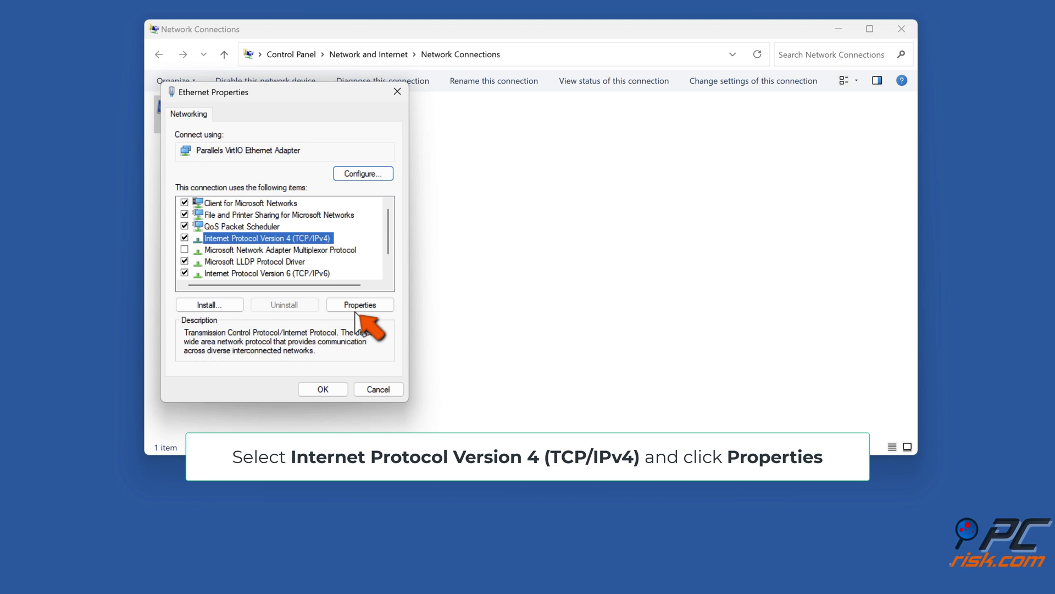
{"action": "left_click", "coordinate": [359, 306]}
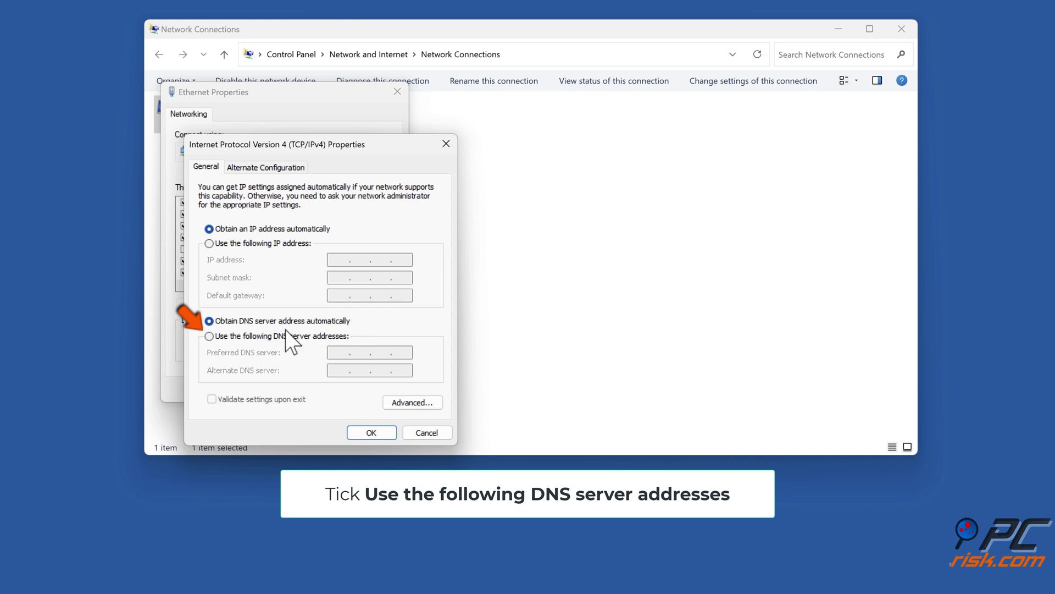
Set the Ethernet IPv4 DNS servers to 1.1.1.1 and 1.0.0.1 and save.
{"action": "left_click", "coordinate": [209, 341]}
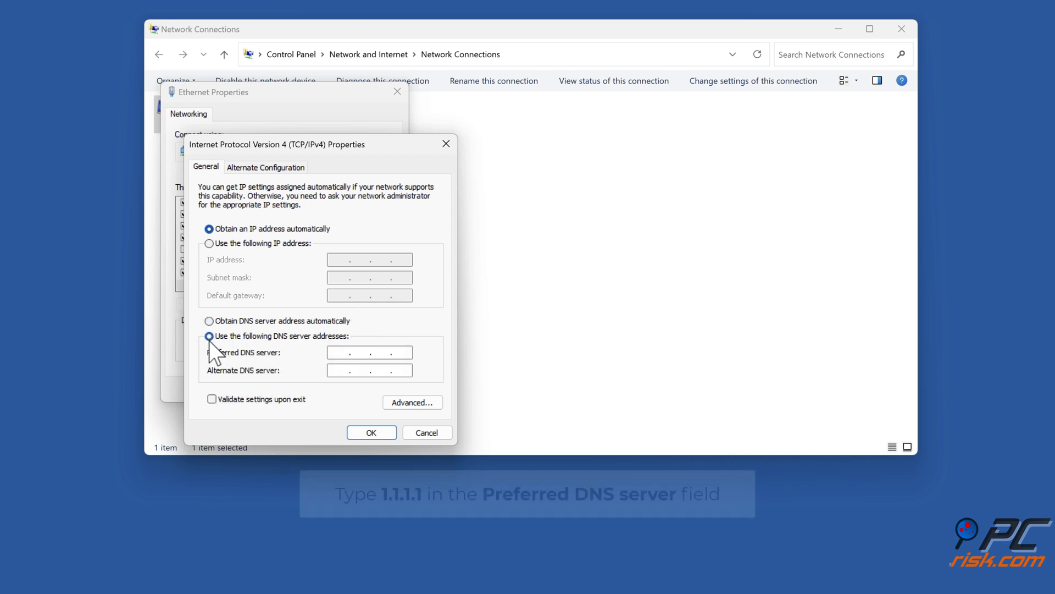
{"action": "type", "text": "1."}
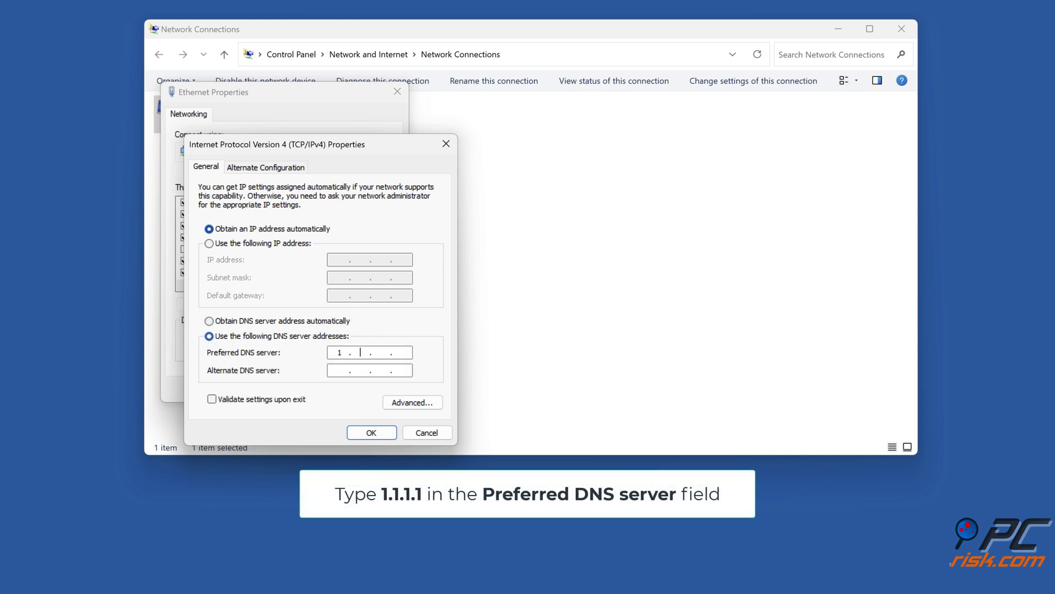
{"action": "type", "text": "1."}
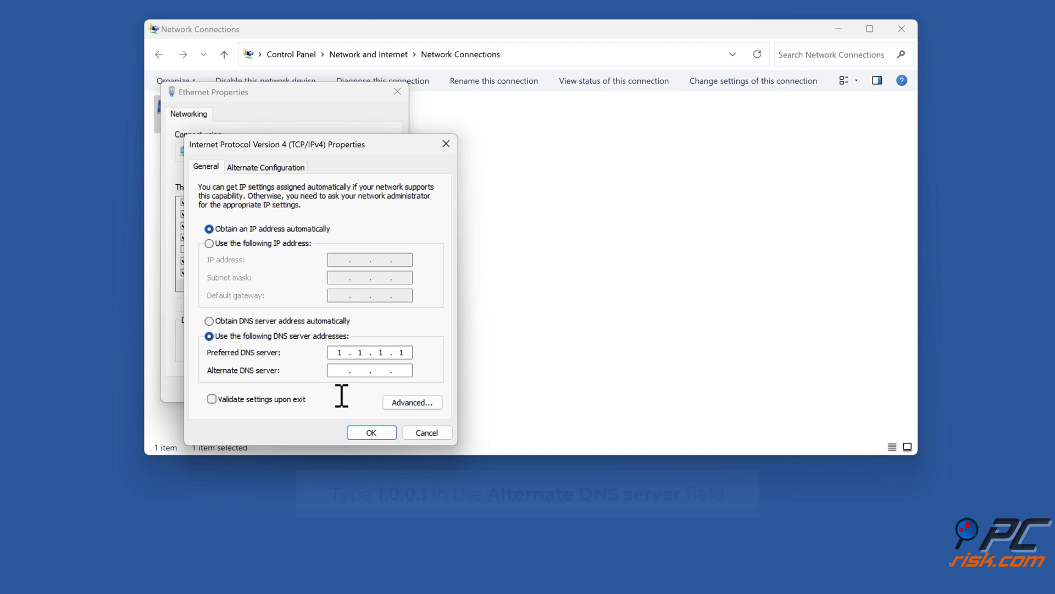
{"action": "type", "text": "1.0.0.1"}
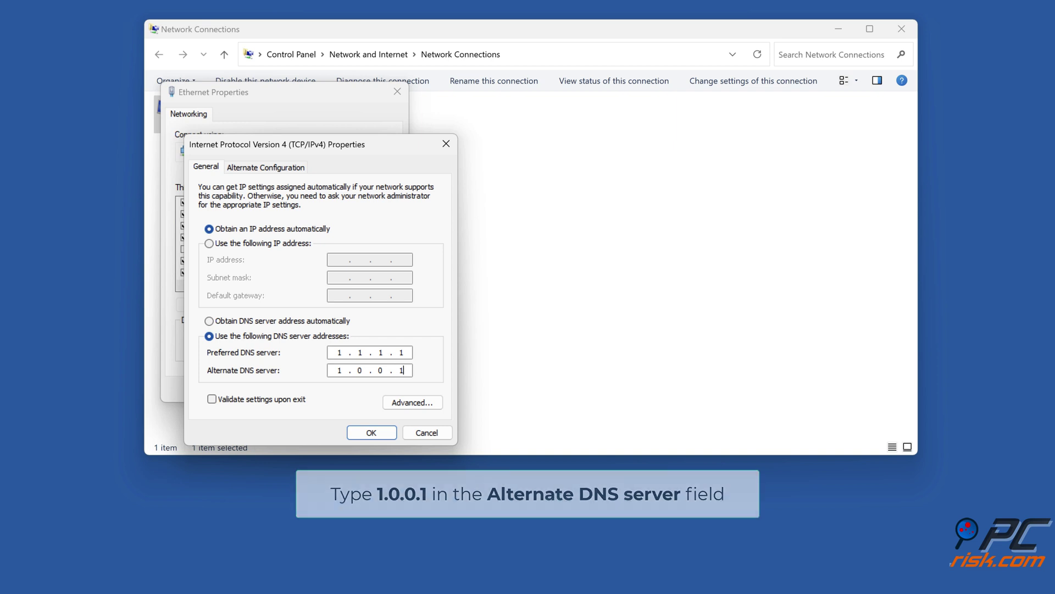
{"action": "left_click", "coordinate": [371, 434]}
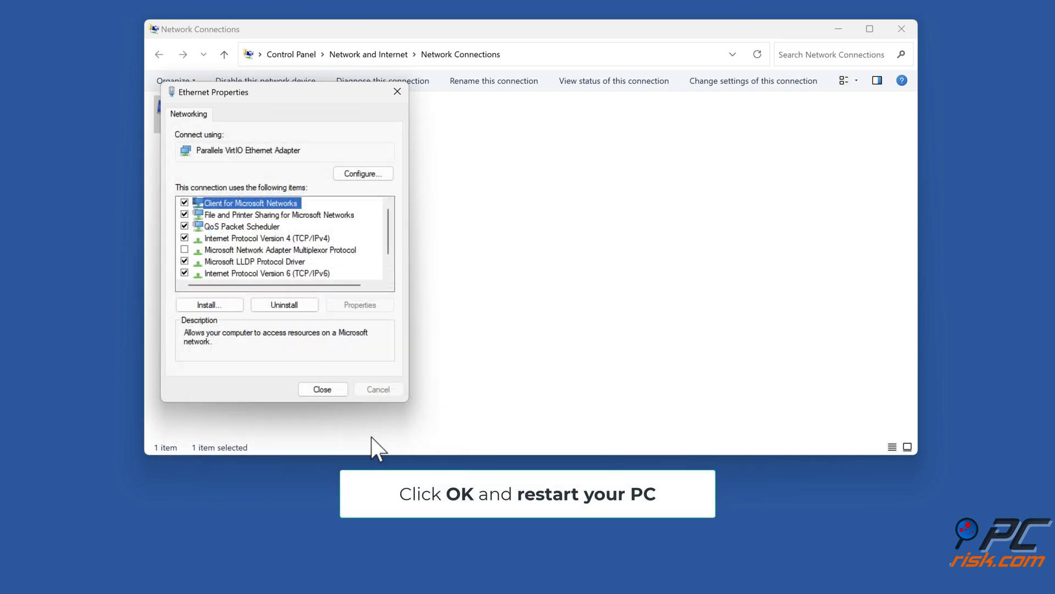
{"action": "left_click", "coordinate": [329, 391]}
Close Network Connections and restart Windows from the Start menu power options.
{"action": "left_click", "coordinate": [811, 134]}
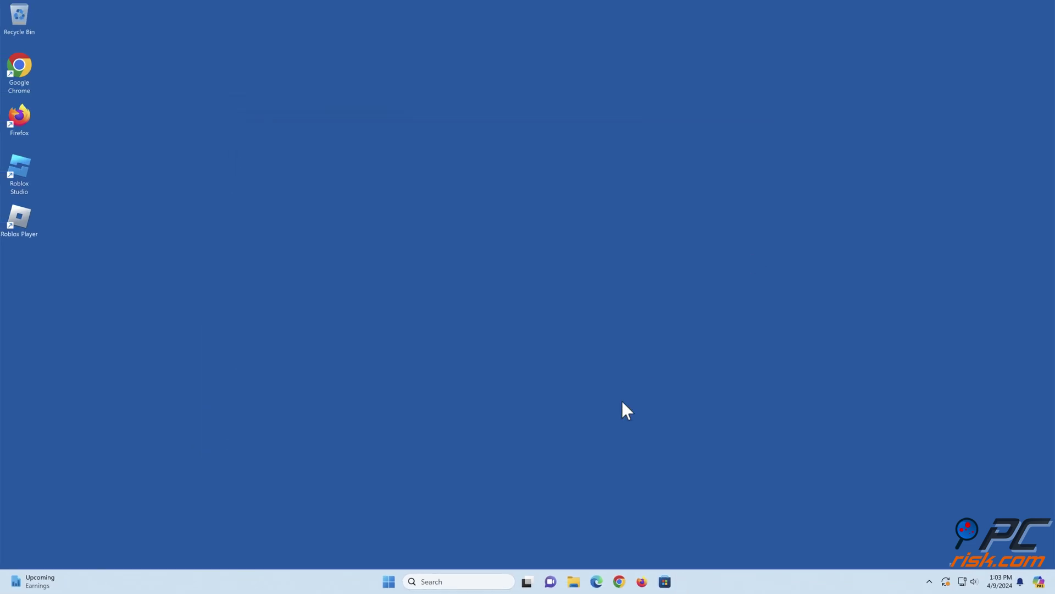
{"action": "left_click", "coordinate": [392, 583]}
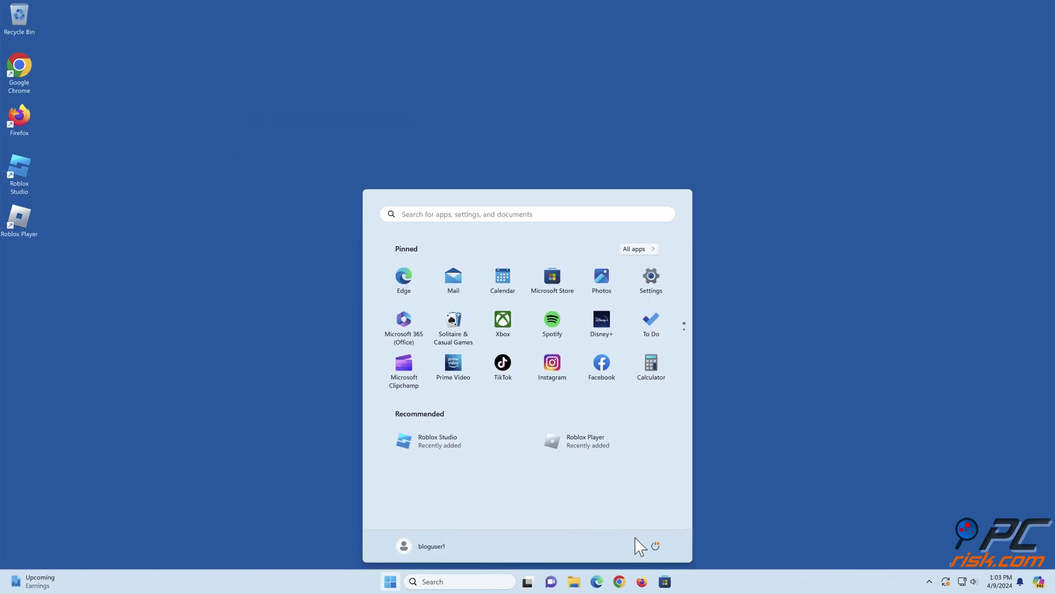
{"action": "left_click", "coordinate": [656, 546]}
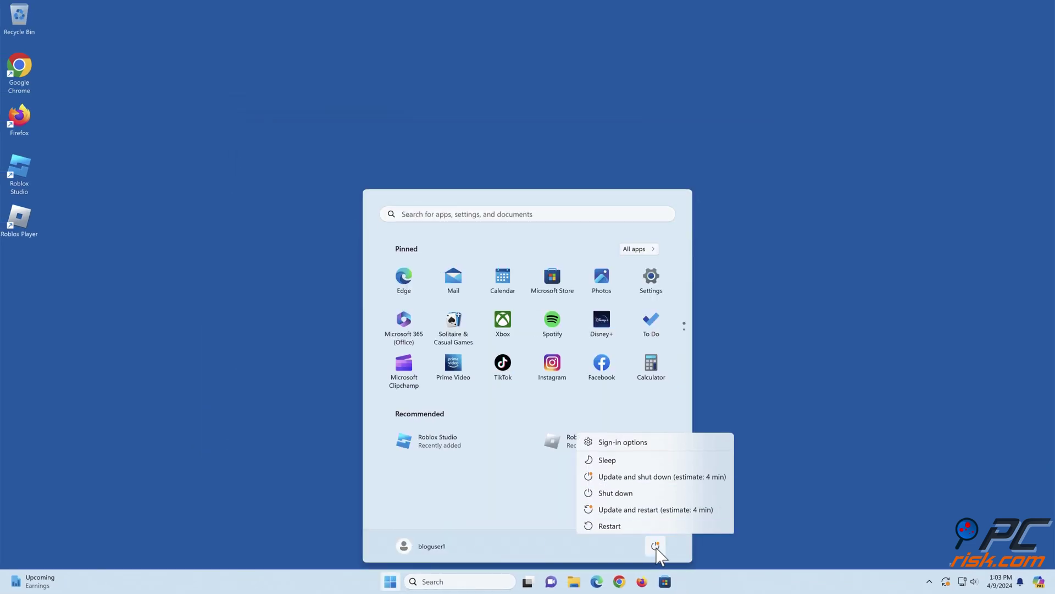
{"action": "left_click", "coordinate": [611, 527]}
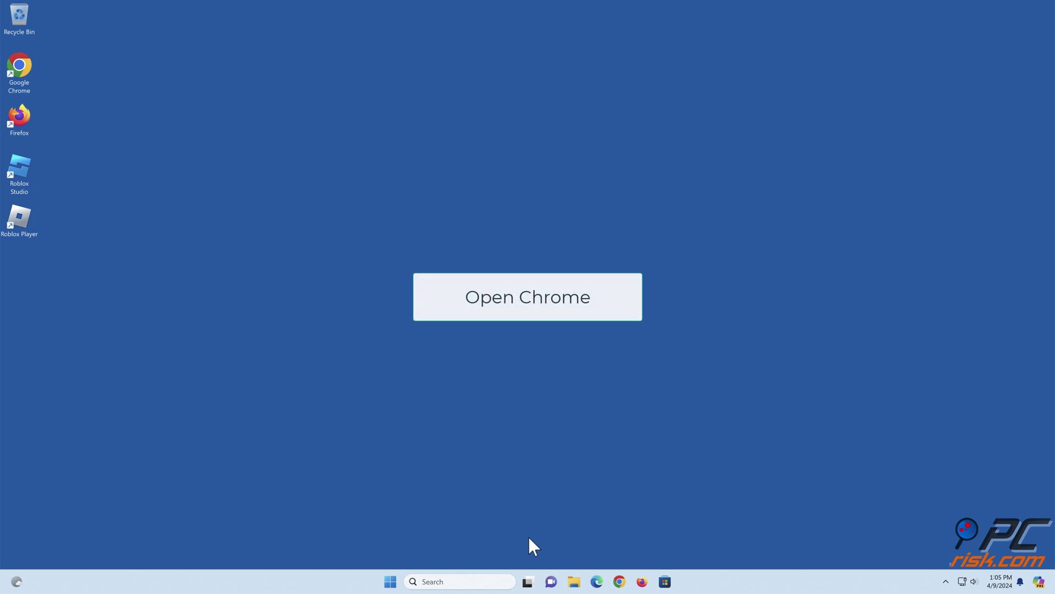
Disable AdBlock on Chrome's Manage Extensions page, then close Chrome.
{"action": "left_click", "coordinate": [620, 578]}
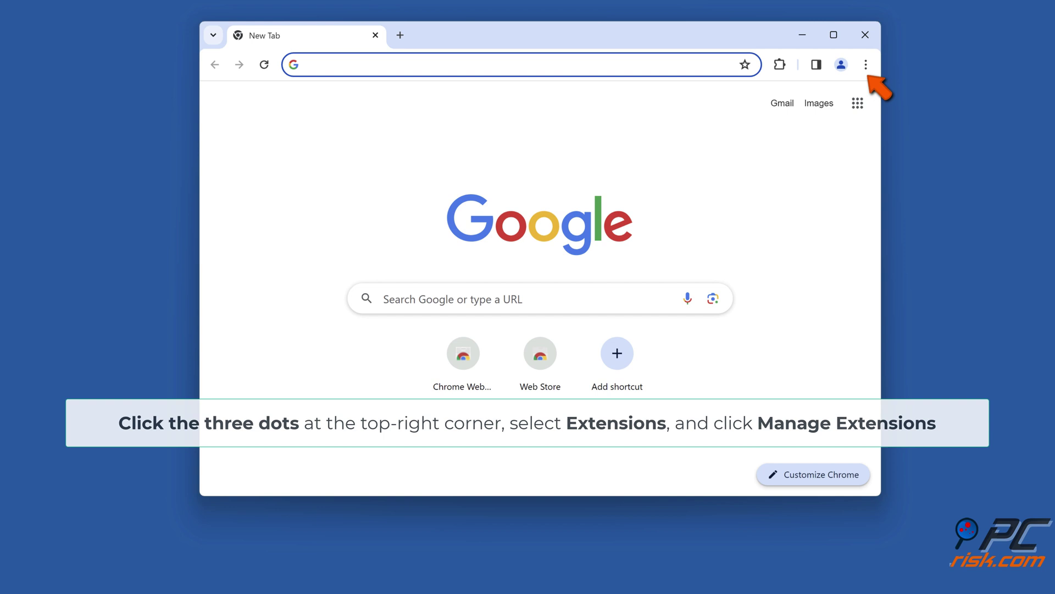
{"action": "left_click", "coordinate": [866, 66]}
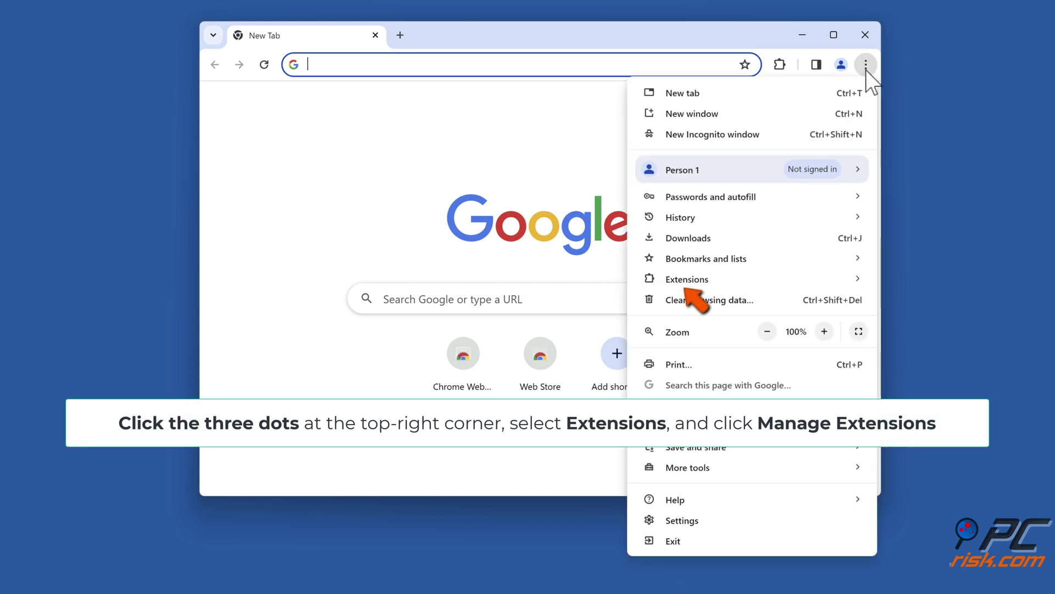
{"action": "left_click", "coordinate": [726, 278]}
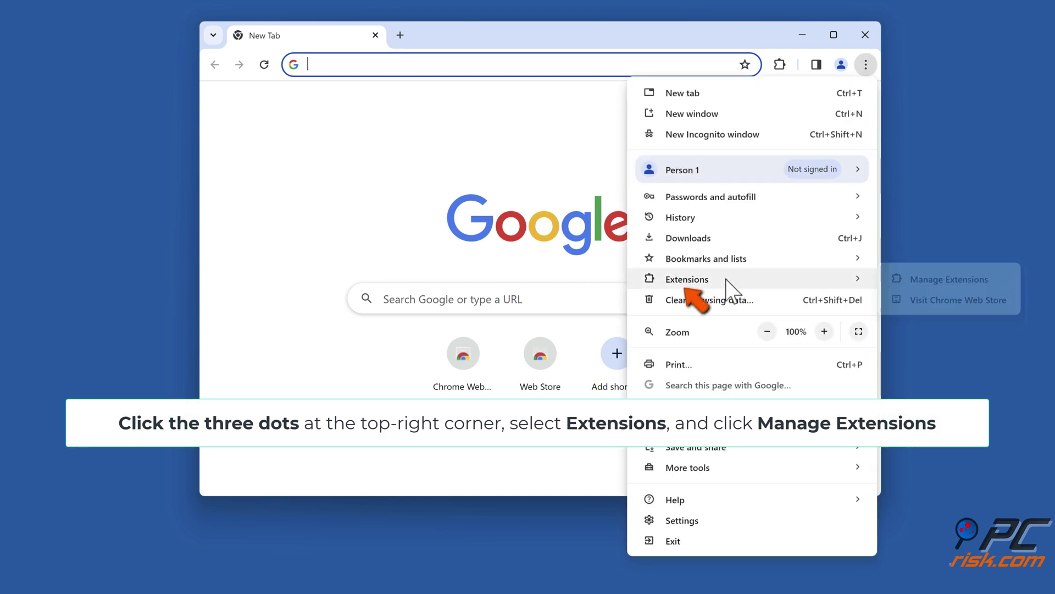
{"action": "left_click", "coordinate": [947, 282]}
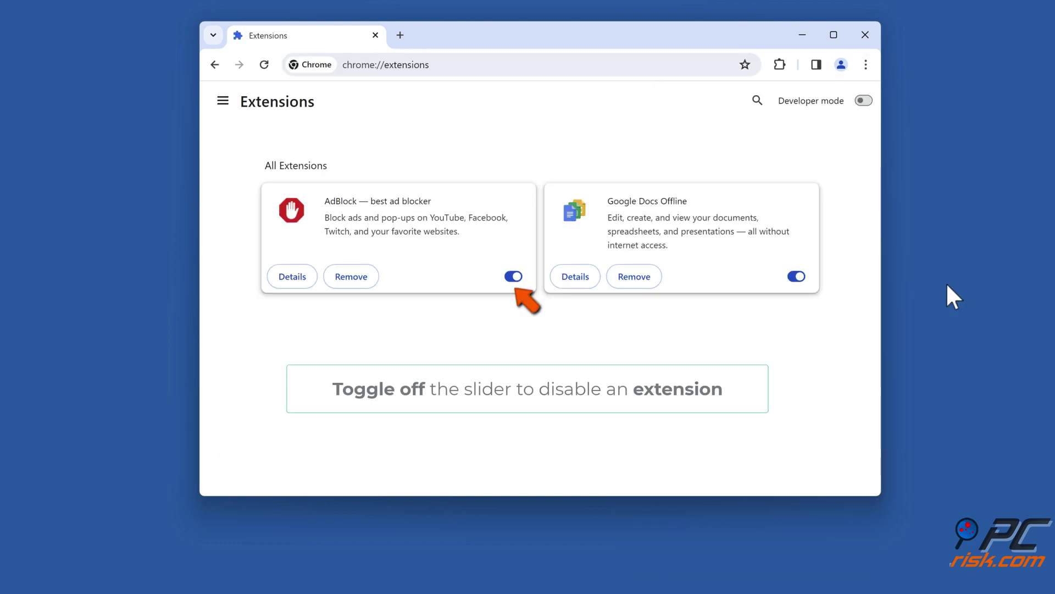
{"action": "left_click", "coordinate": [515, 278]}
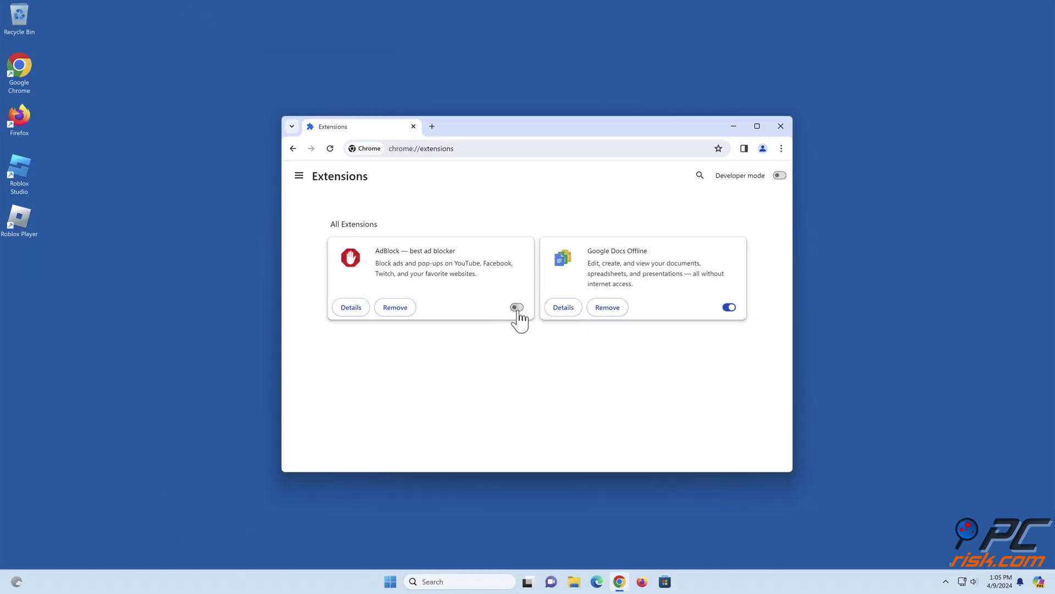
{"action": "left_click", "coordinate": [781, 127]}
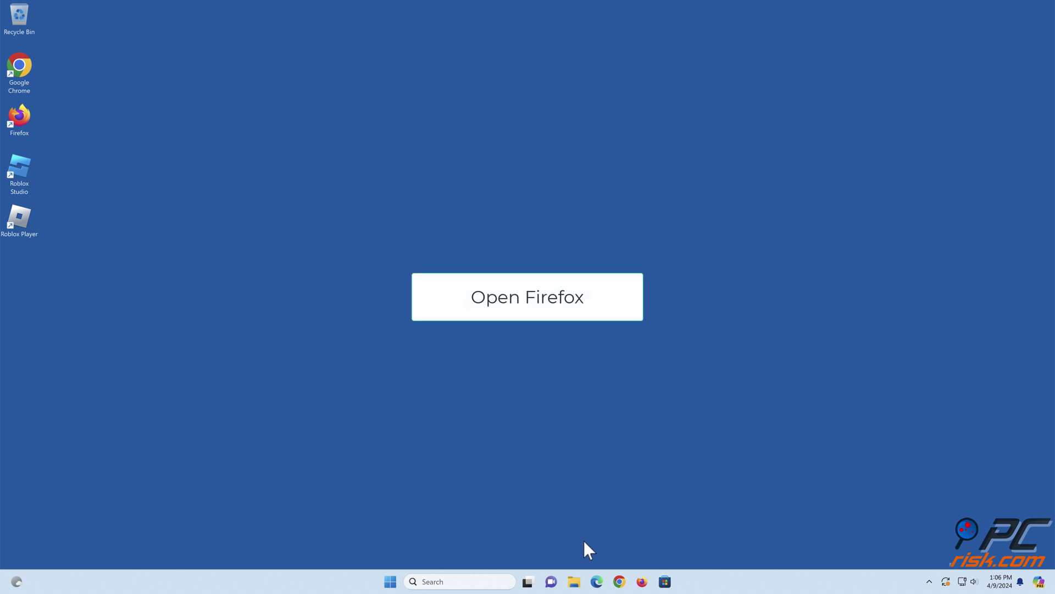
Disable AdBlock in Firefox's Add-ons and themes extensions list, then close Firefox.
{"action": "left_click", "coordinate": [641, 581]}
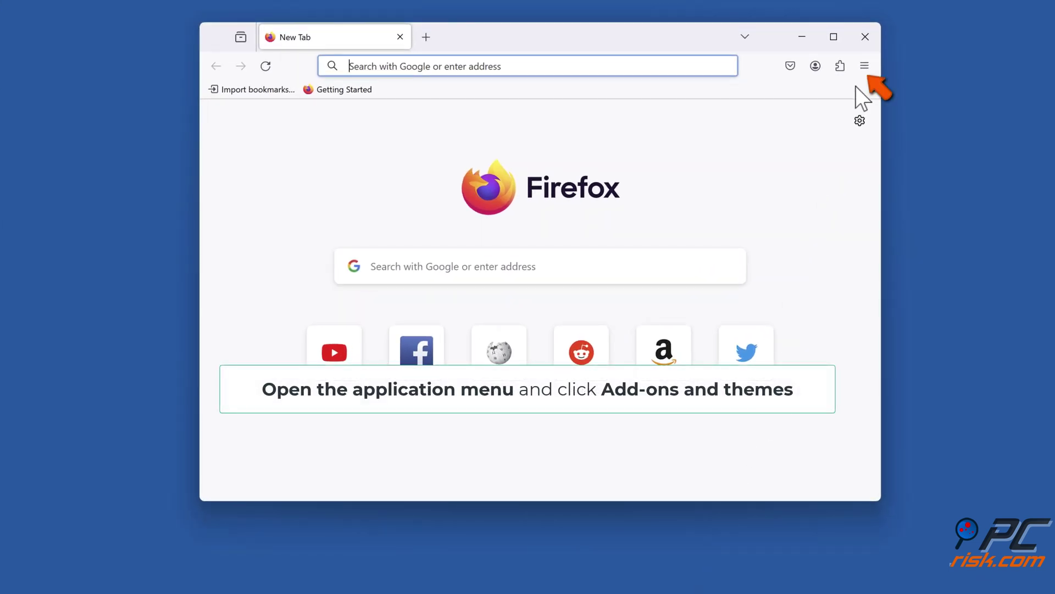
{"action": "left_click", "coordinate": [864, 66]}
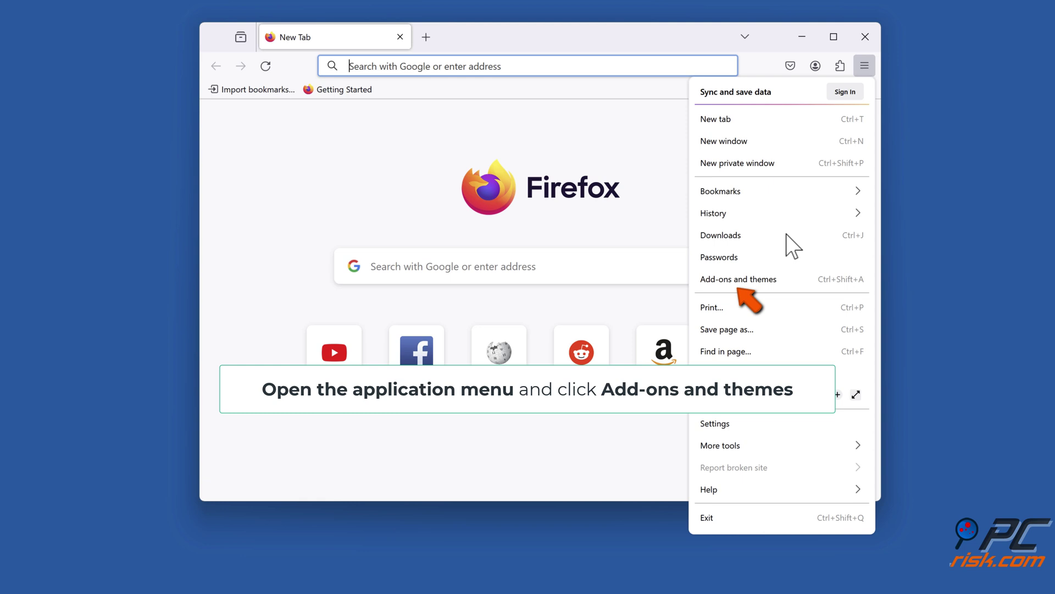
{"action": "left_click", "coordinate": [734, 285]}
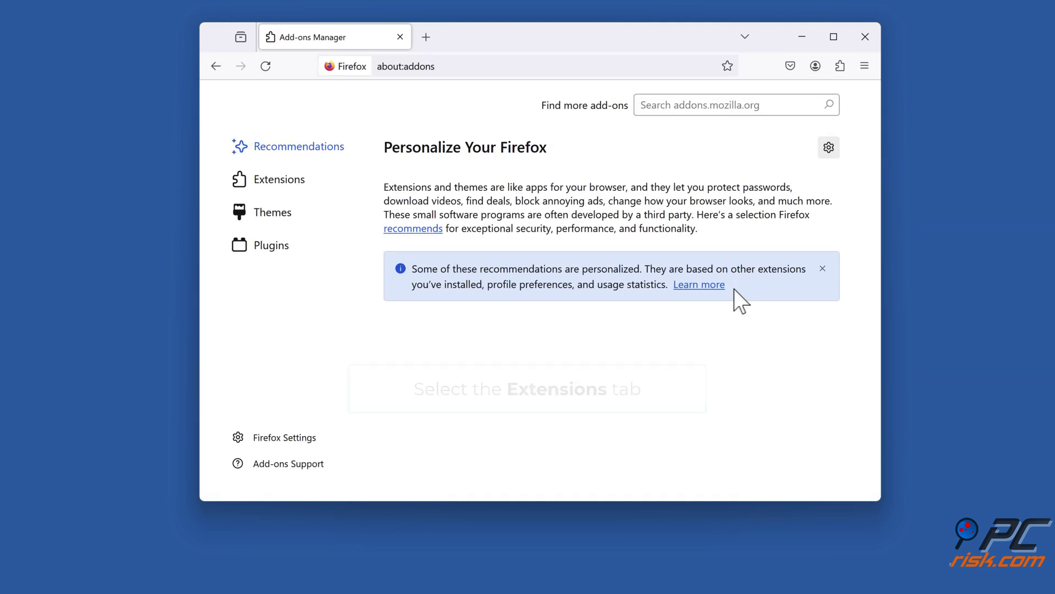
{"action": "left_click", "coordinate": [278, 185]}
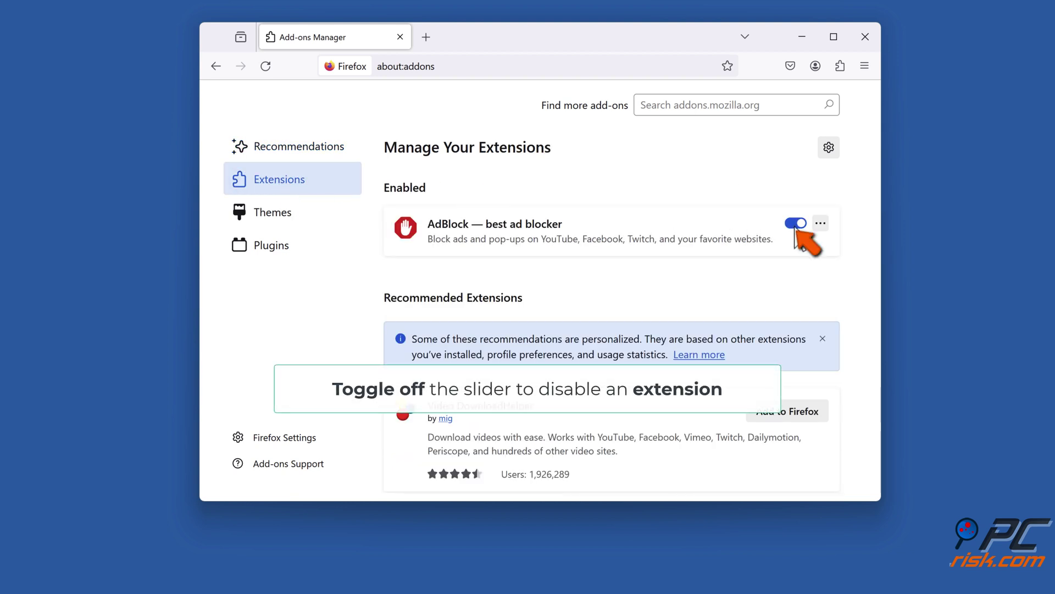
{"action": "left_click", "coordinate": [796, 224]}
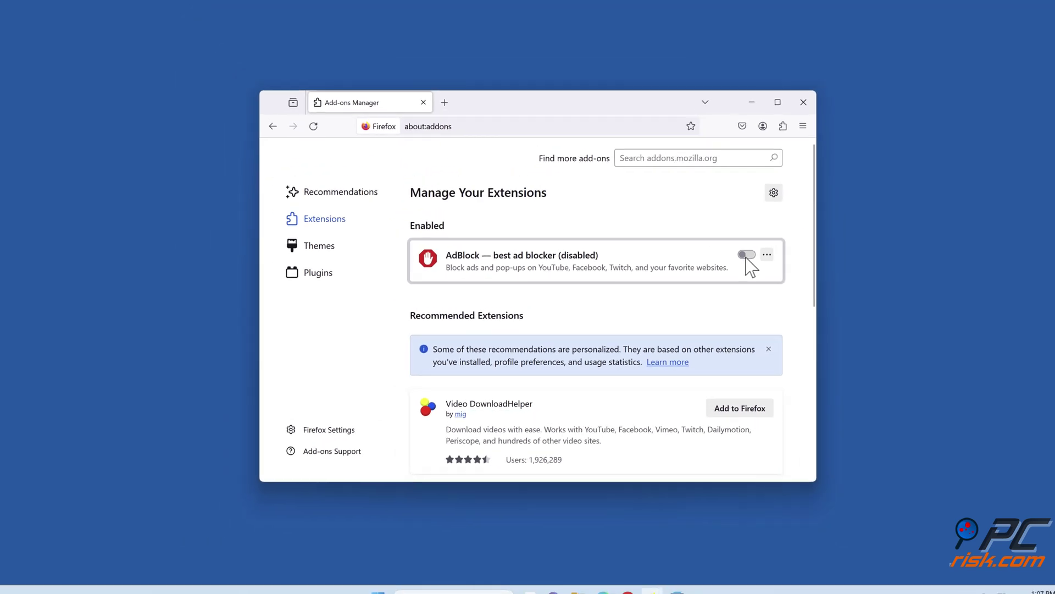
{"action": "left_click", "coordinate": [775, 131]}
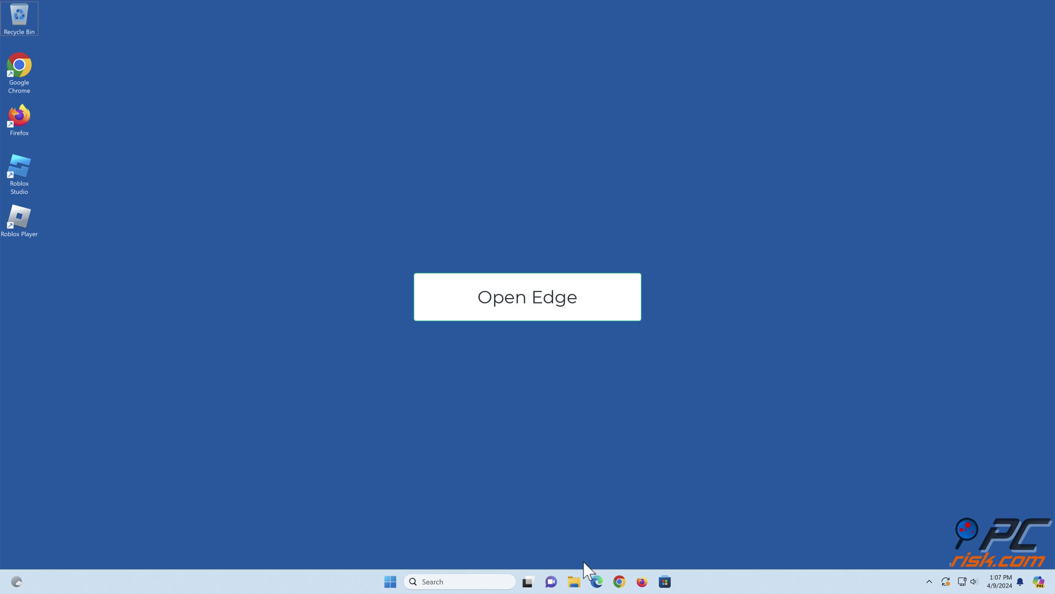
Disable AdBlock on Edge's Manage extensions page, then close Edge.
{"action": "left_click", "coordinate": [596, 581]}
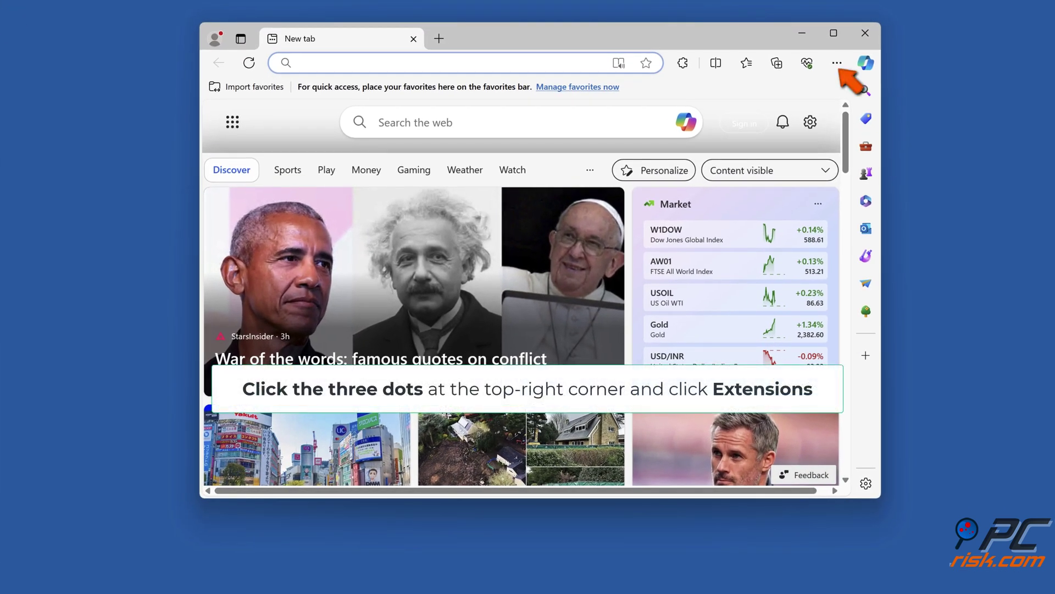
{"action": "left_click", "coordinate": [836, 63]}
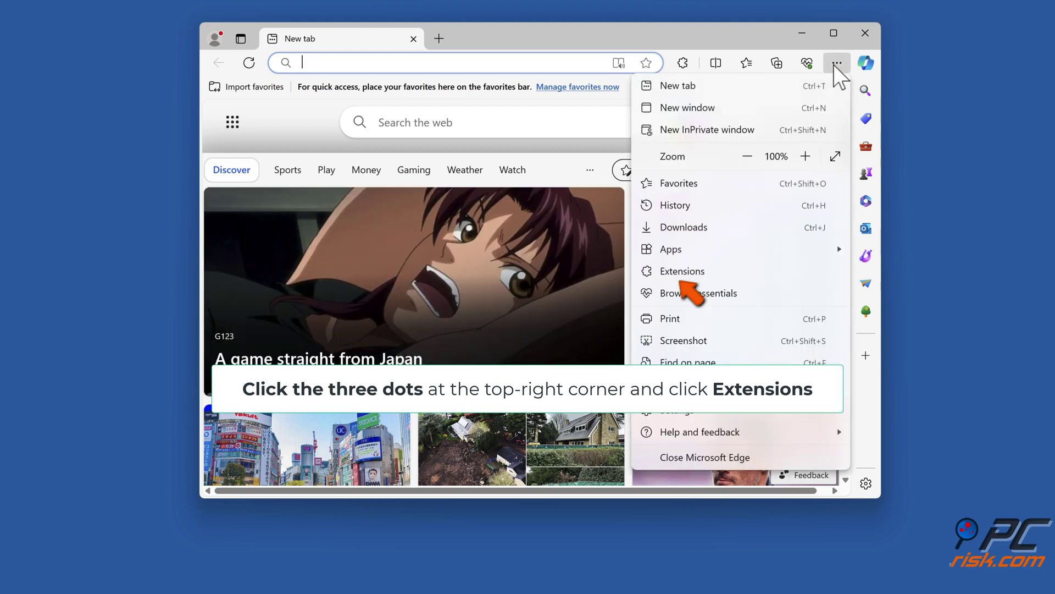
{"action": "left_click", "coordinate": [685, 271]}
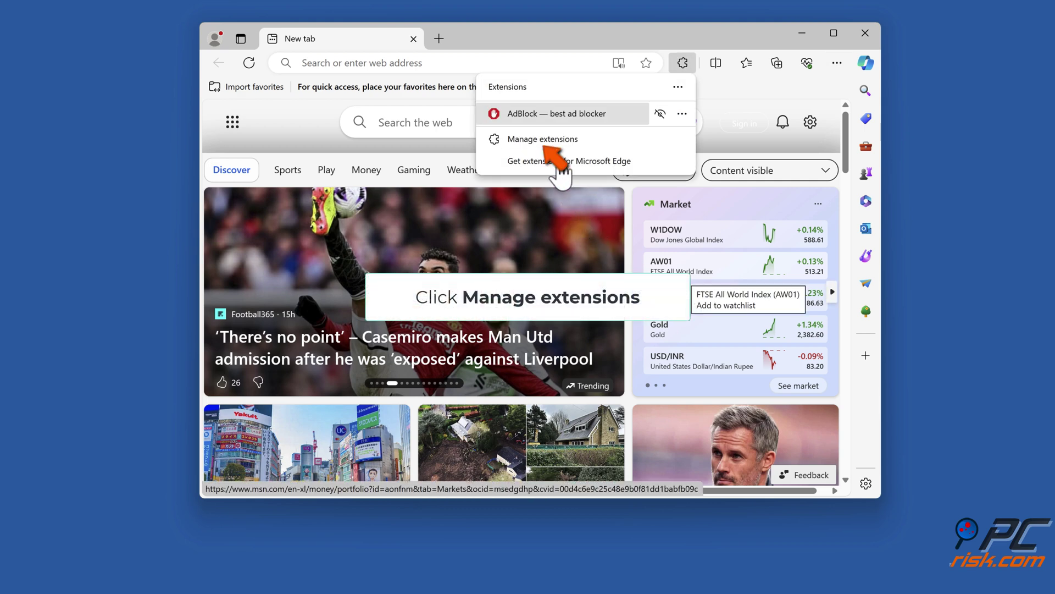
{"action": "left_click", "coordinate": [543, 142]}
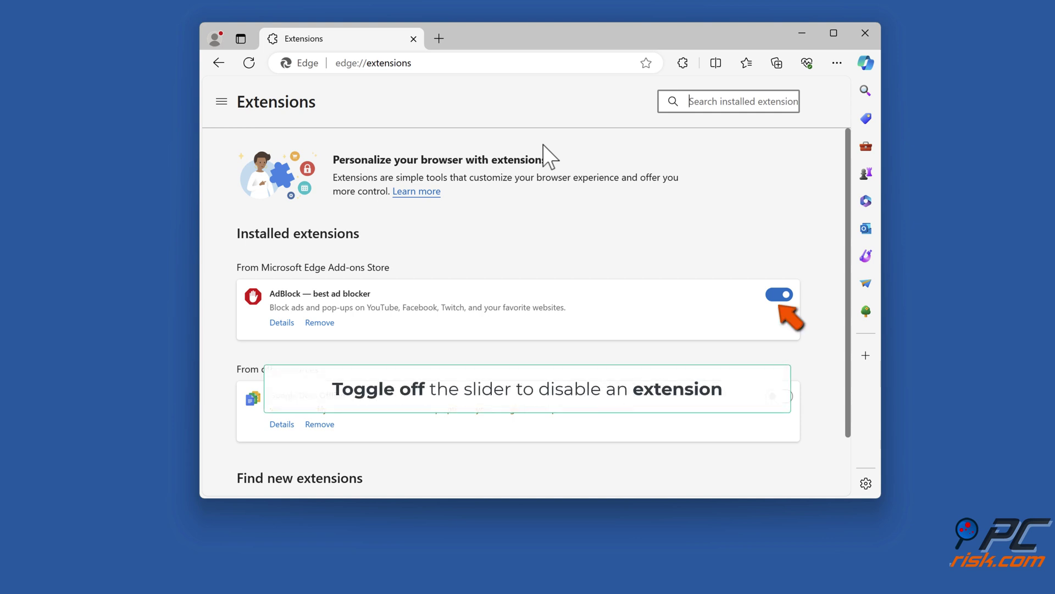
{"action": "left_click", "coordinate": [780, 297]}
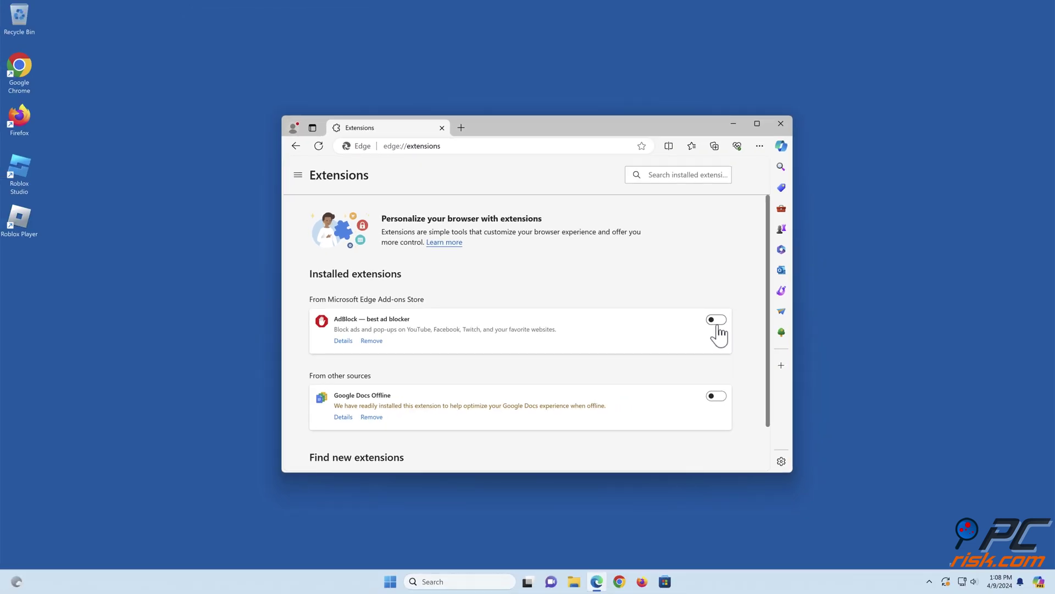
{"action": "left_click", "coordinate": [781, 125]}
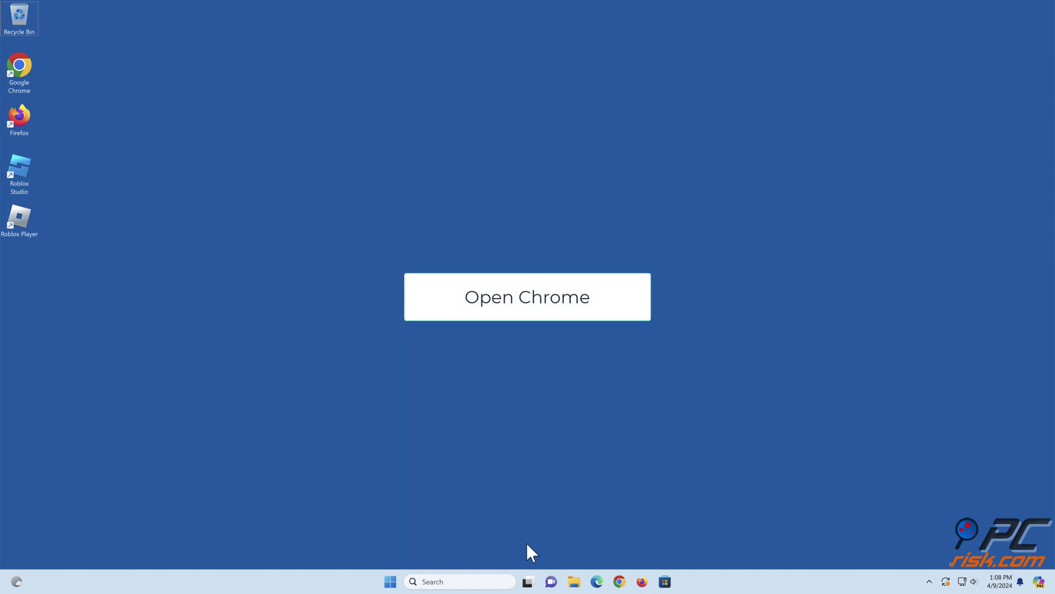
Clear Chrome's history, downloads, cookies and cached files for All time, then close Chrome.
{"action": "left_click", "coordinate": [619, 581]}
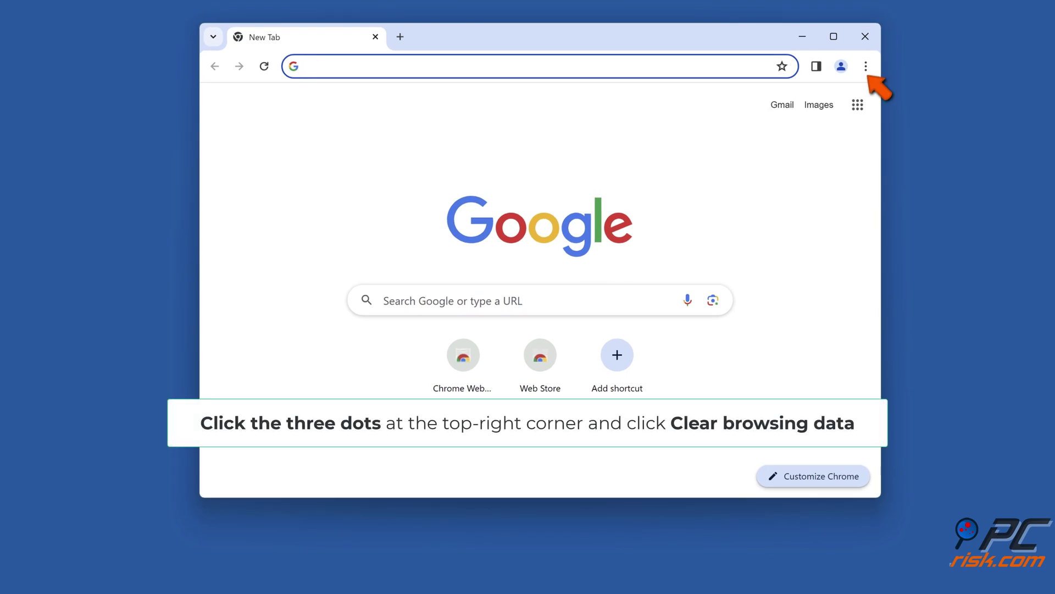
{"action": "left_click", "coordinate": [866, 67]}
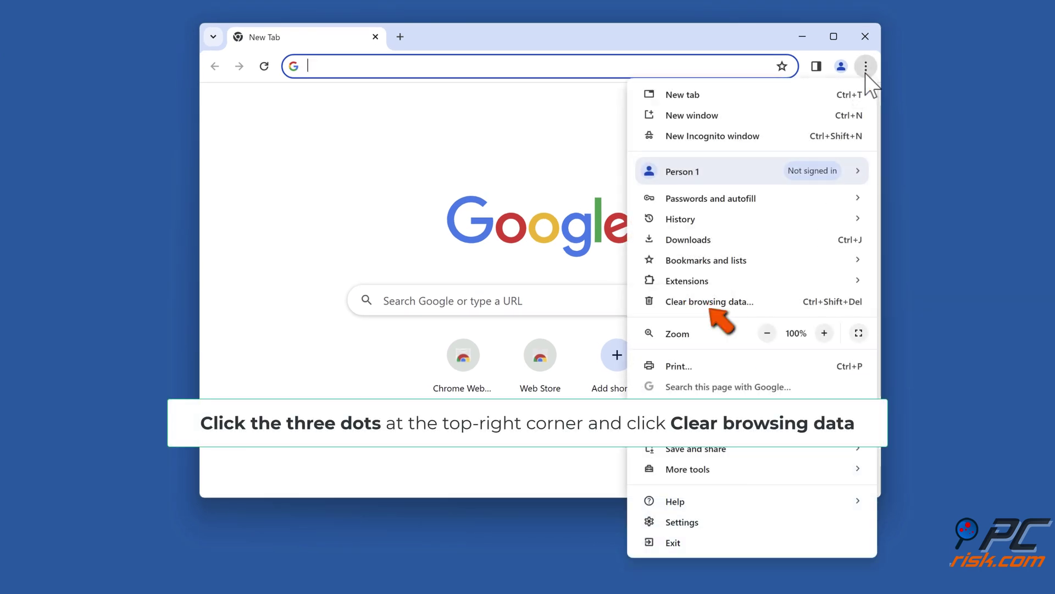
{"action": "left_click", "coordinate": [708, 303]}
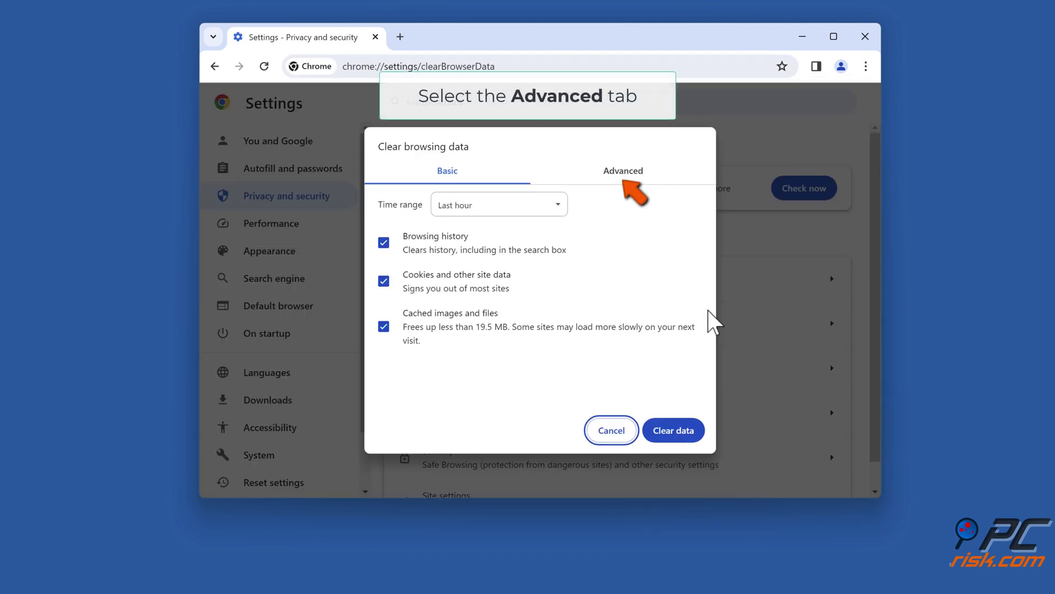
{"action": "left_click", "coordinate": [624, 182]}
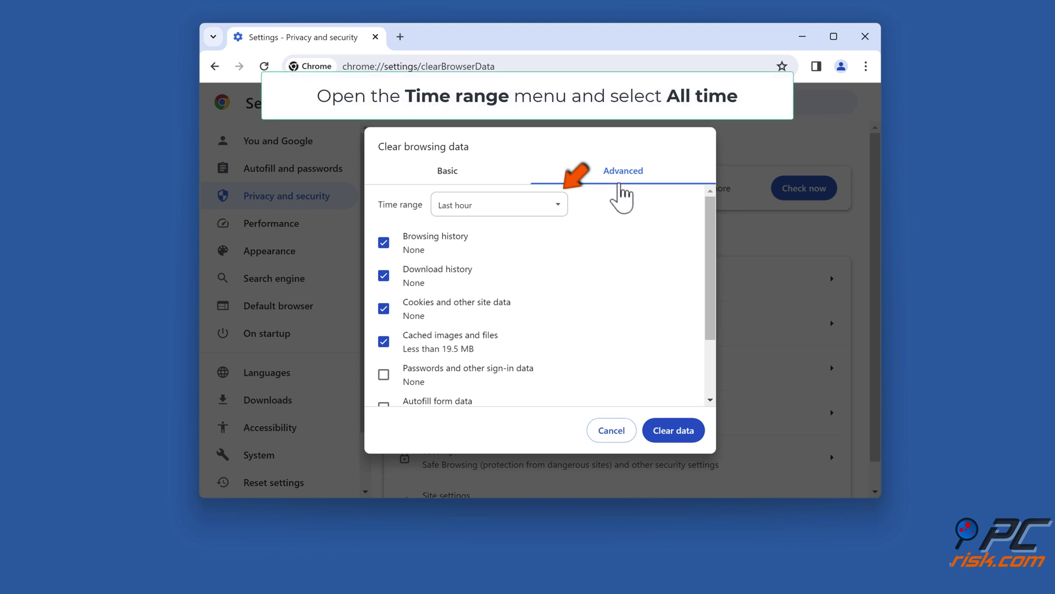
{"action": "left_click", "coordinate": [561, 209]}
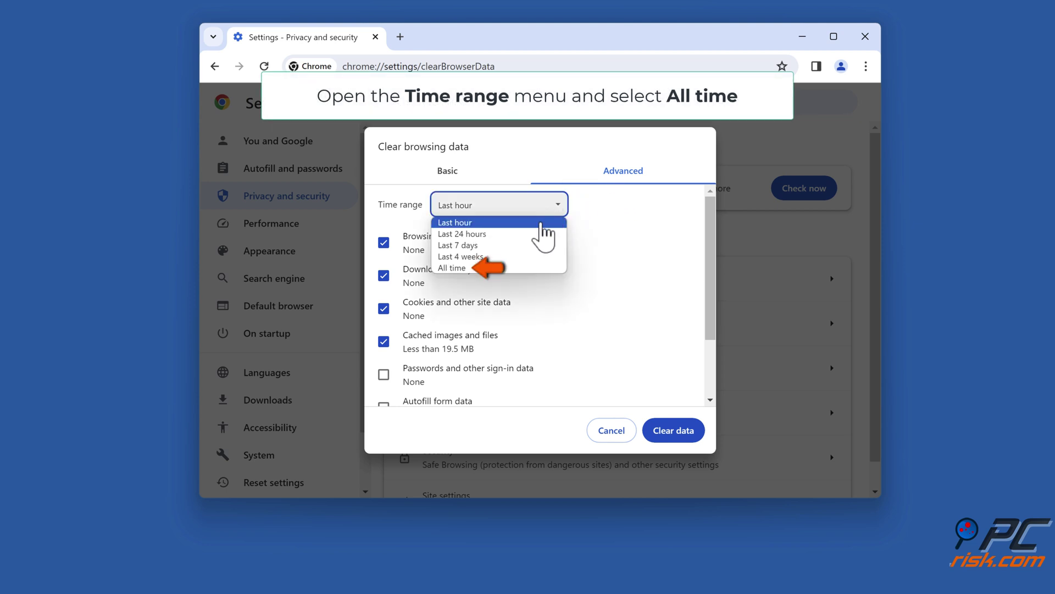
{"action": "left_click", "coordinate": [472, 268]}
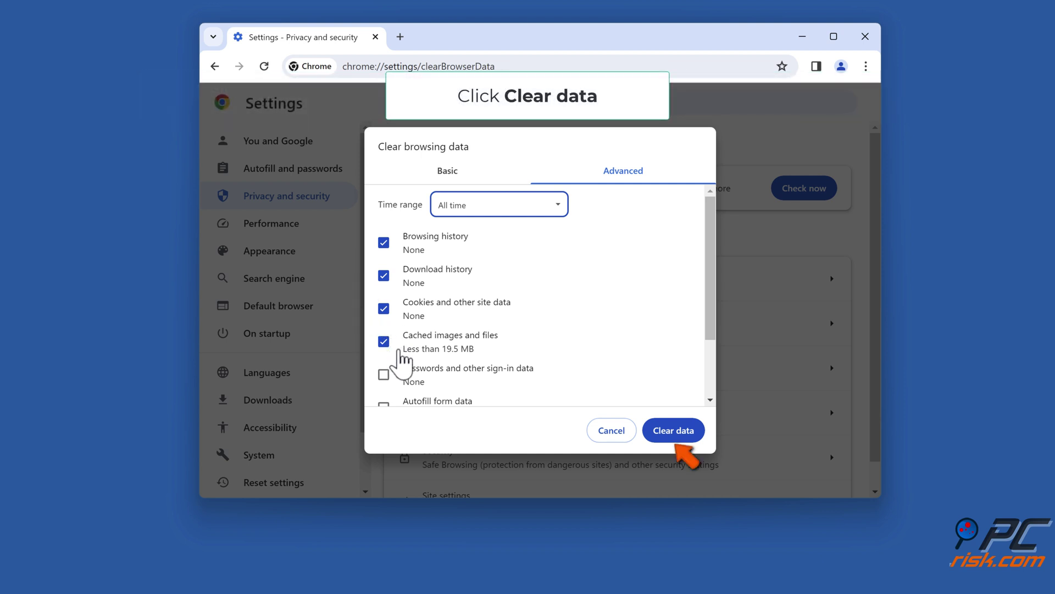
{"action": "left_click", "coordinate": [675, 437]}
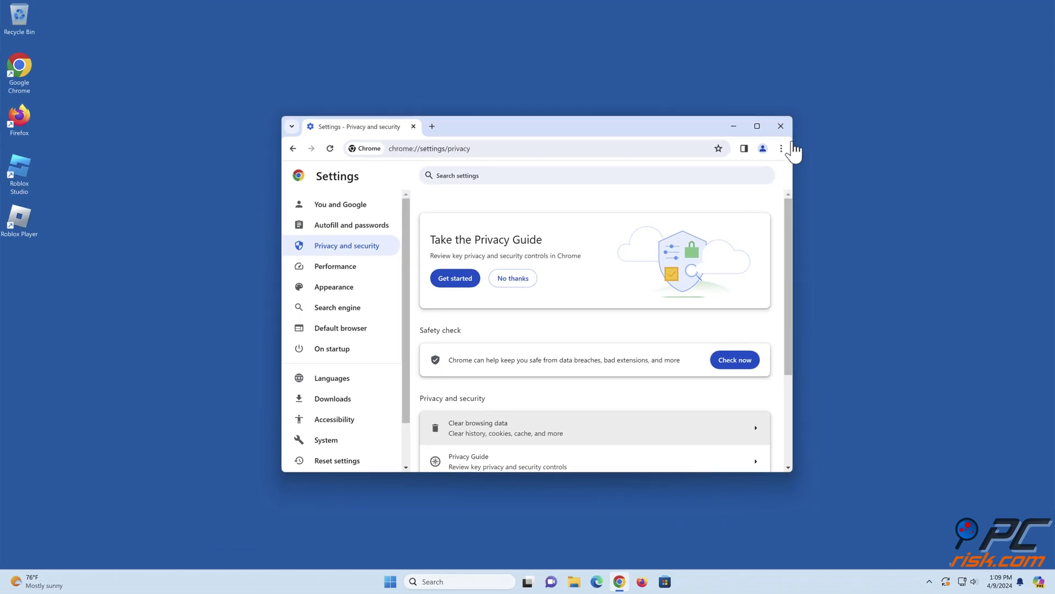
{"action": "left_click", "coordinate": [780, 126]}
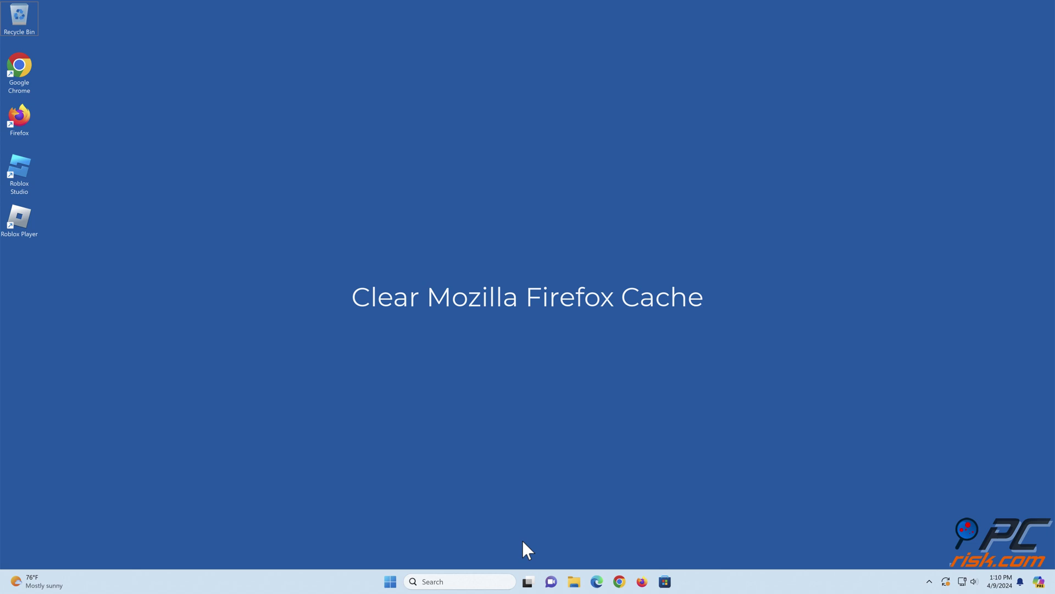
Open Firefox's Privacy & Security settings at the Cookies and Site Data section.
{"action": "left_click", "coordinate": [642, 582]}
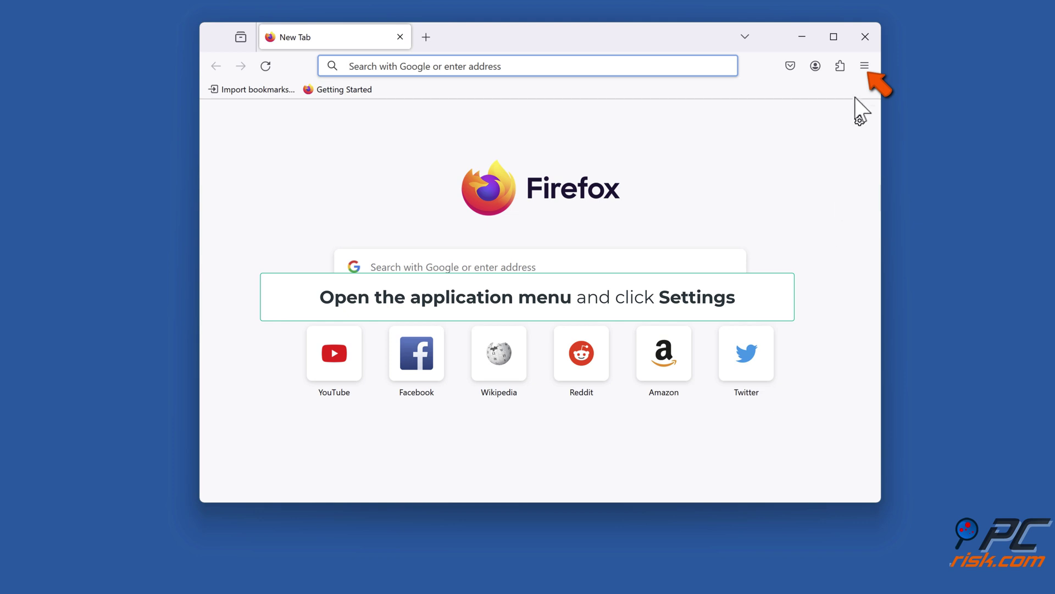
{"action": "left_click", "coordinate": [865, 69]}
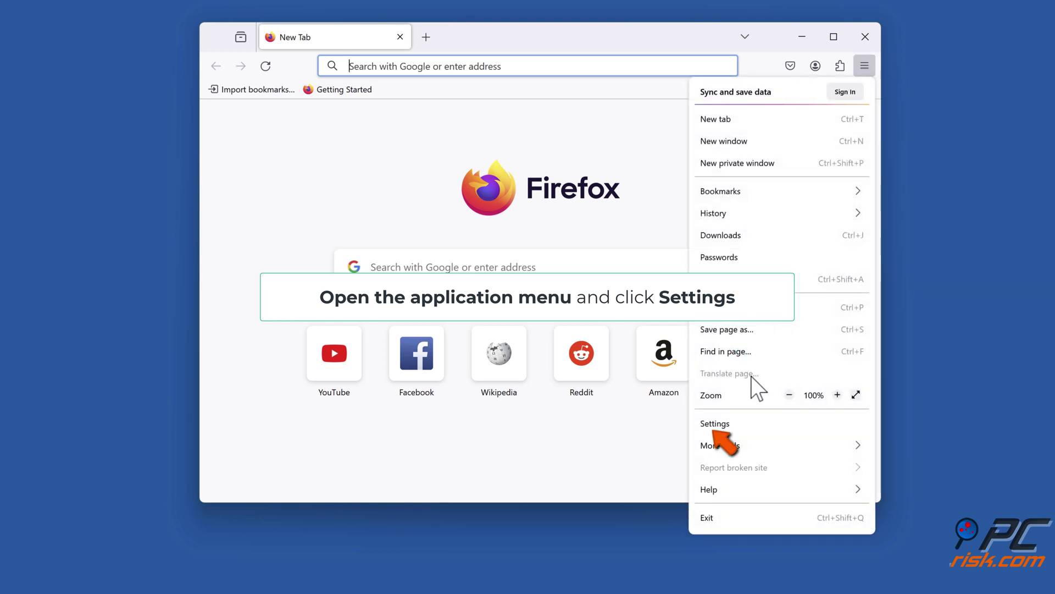
{"action": "left_click", "coordinate": [721, 424]}
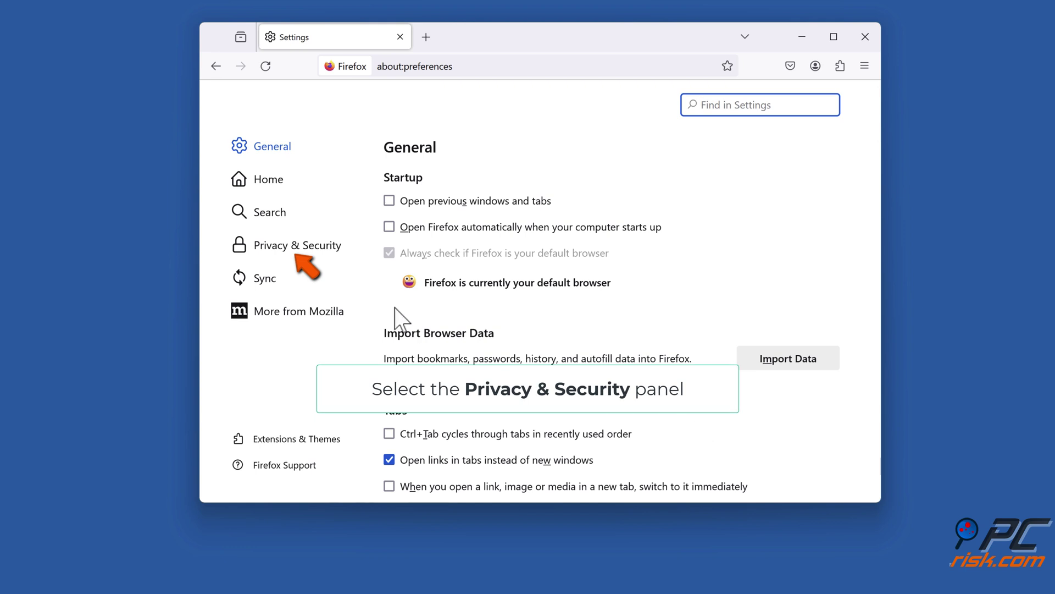
{"action": "left_click", "coordinate": [299, 253]}
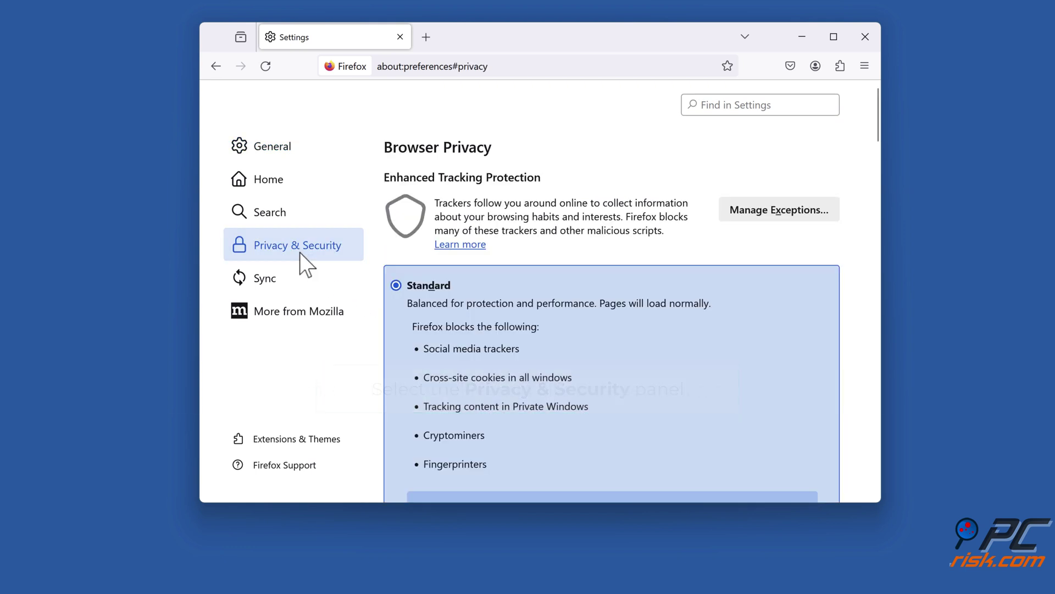
{"action": "scroll", "coordinate": [679, 225], "scroll_direction": "down", "scroll_amount": 5}
{"action": "scroll", "coordinate": [679, 224], "scroll_direction": "down", "scroll_amount": 3}
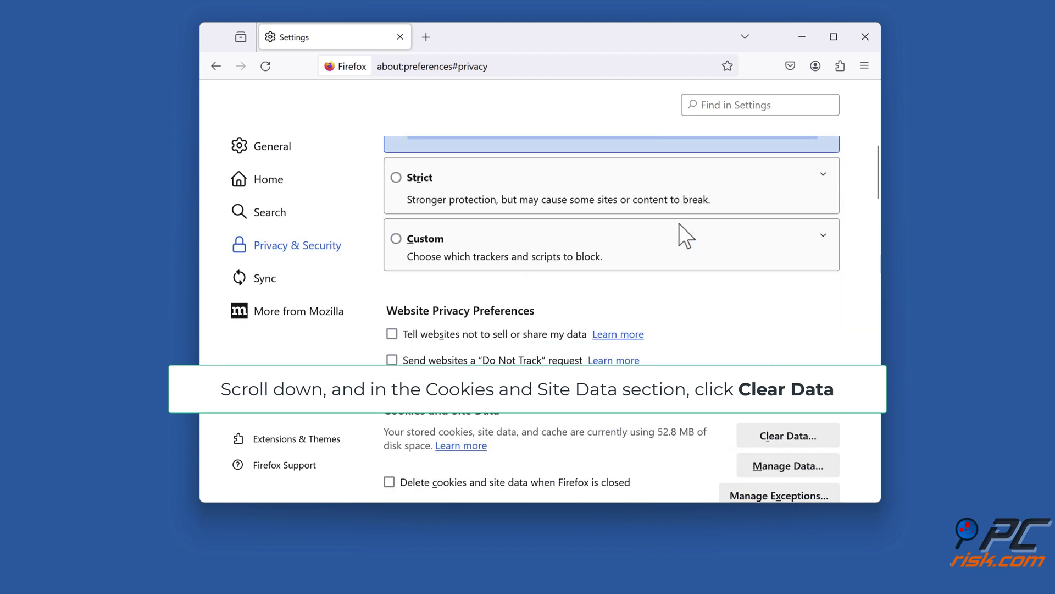
{"action": "scroll", "coordinate": [679, 223], "scroll_direction": "down", "scroll_amount": 2}
{"action": "scroll", "coordinate": [678, 223], "scroll_direction": "down", "scroll_amount": 1}
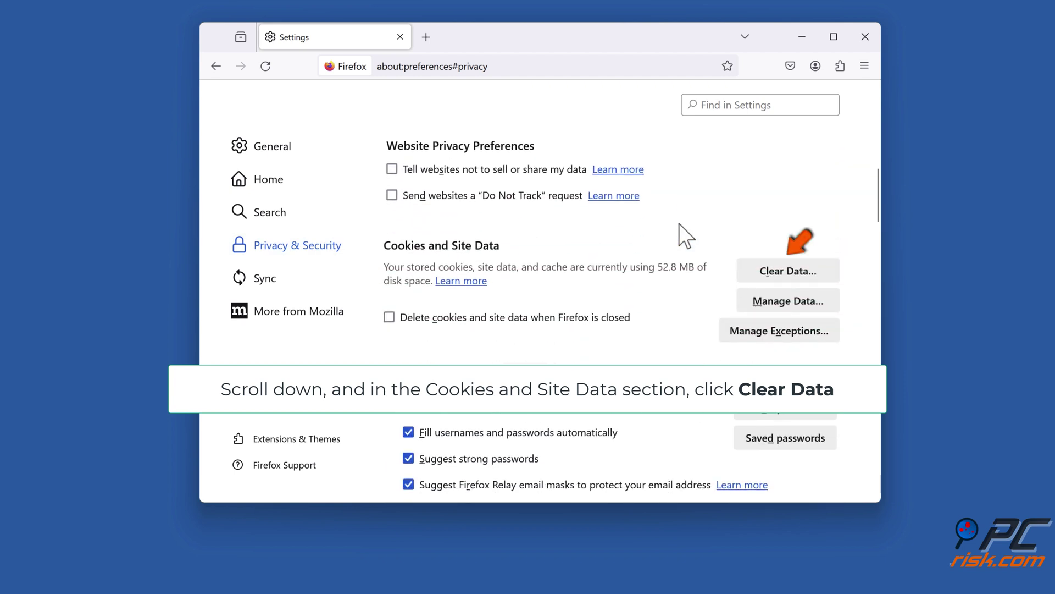
Clear all cookies, site data and cached web content, then close Firefox.
{"action": "left_click", "coordinate": [787, 275]}
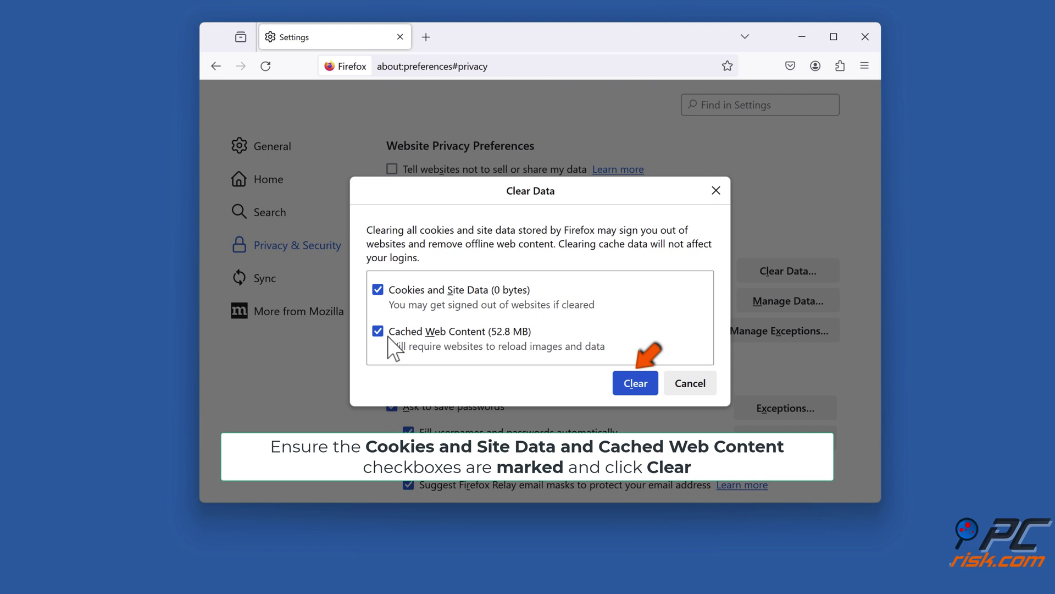
{"action": "left_click", "coordinate": [638, 390]}
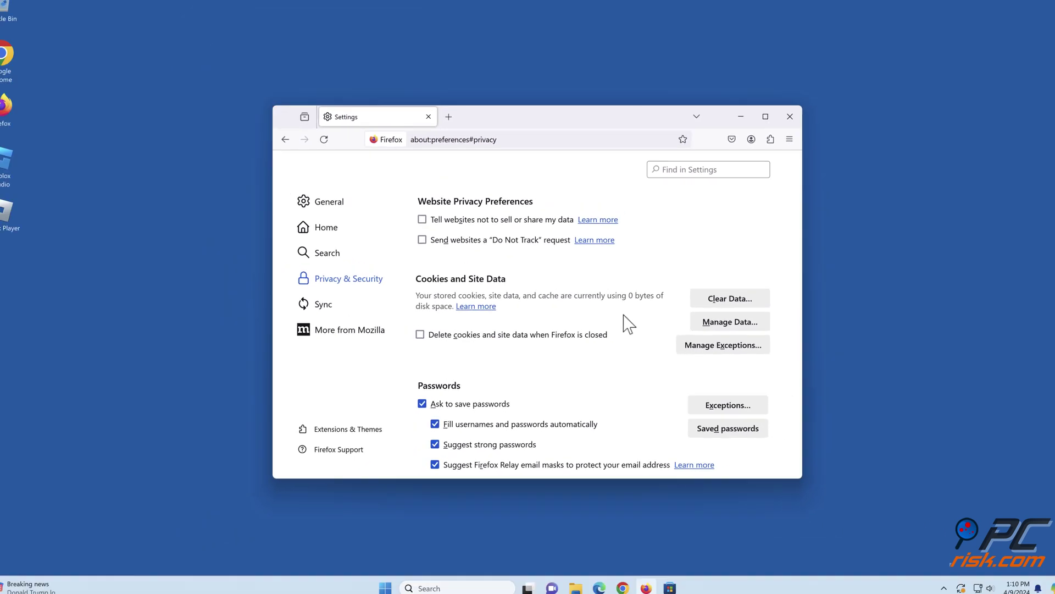
{"action": "left_click", "coordinate": [781, 128]}
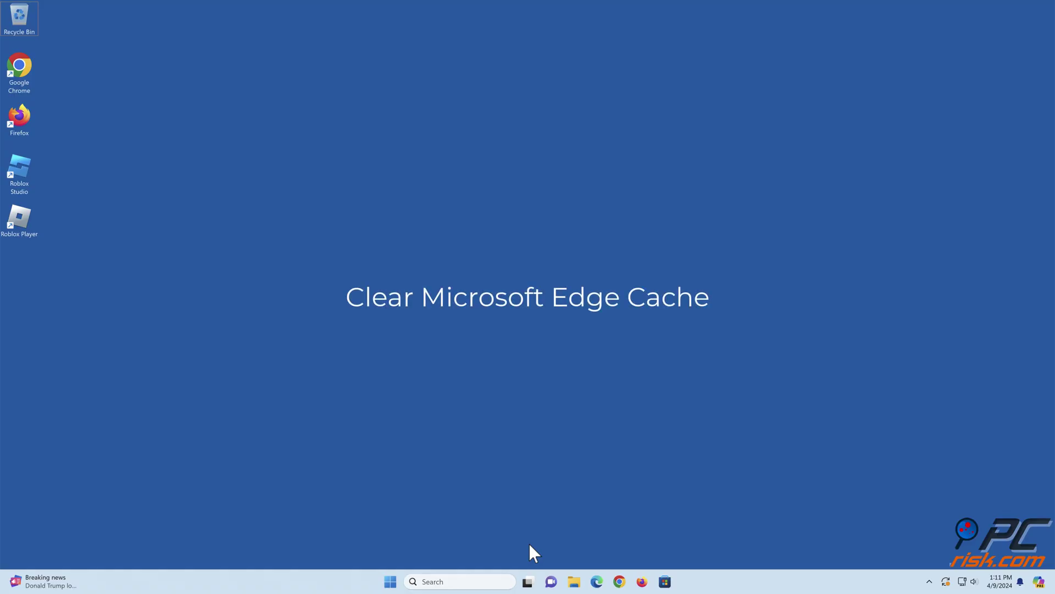
Open Edge's Privacy, search, and services settings.
{"action": "left_click", "coordinate": [598, 582]}
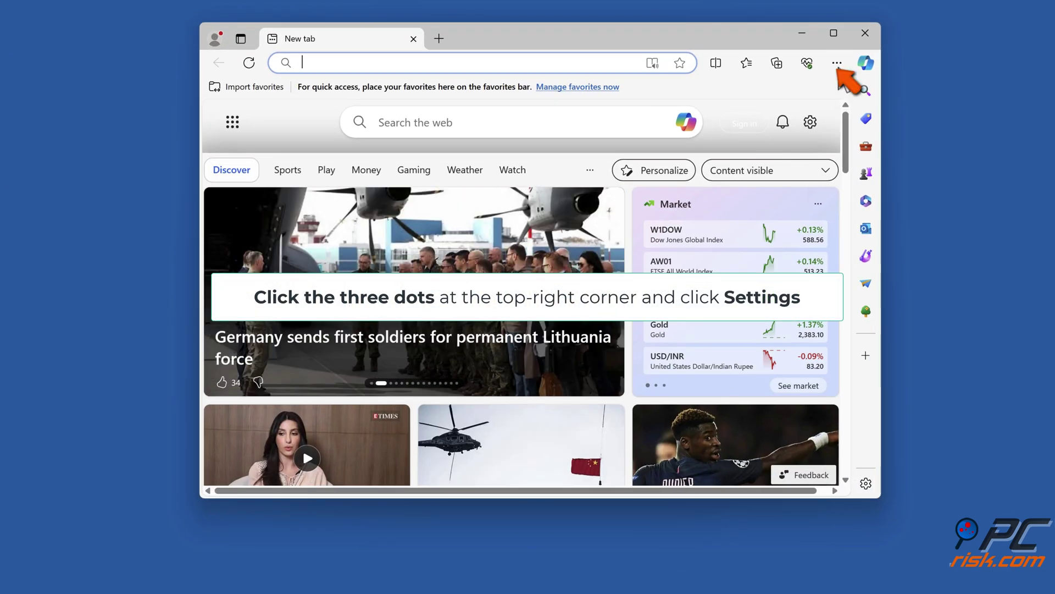
{"action": "left_click", "coordinate": [837, 63]}
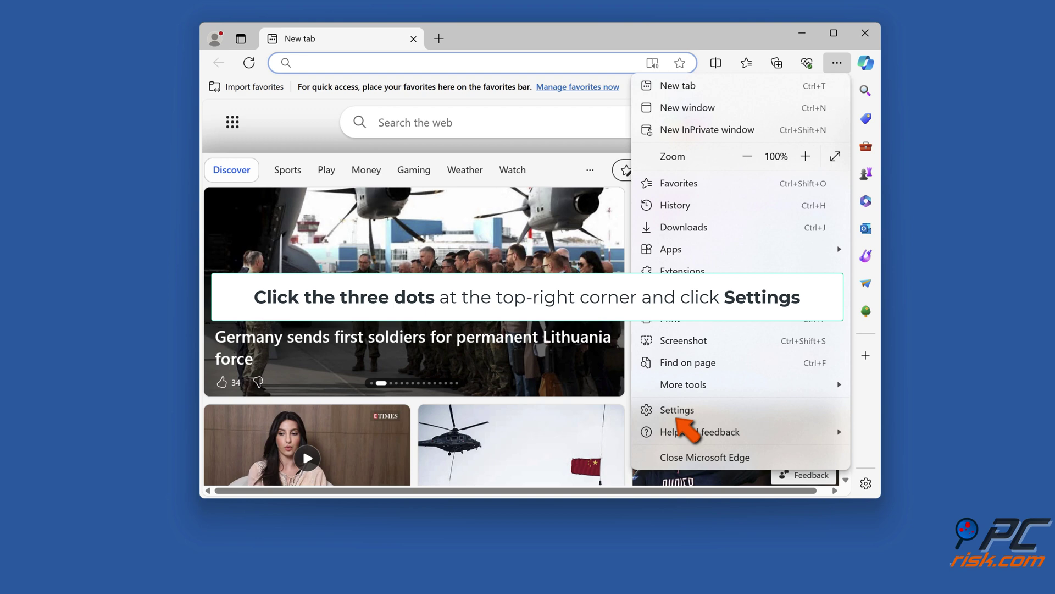
{"action": "left_click", "coordinate": [676, 415]}
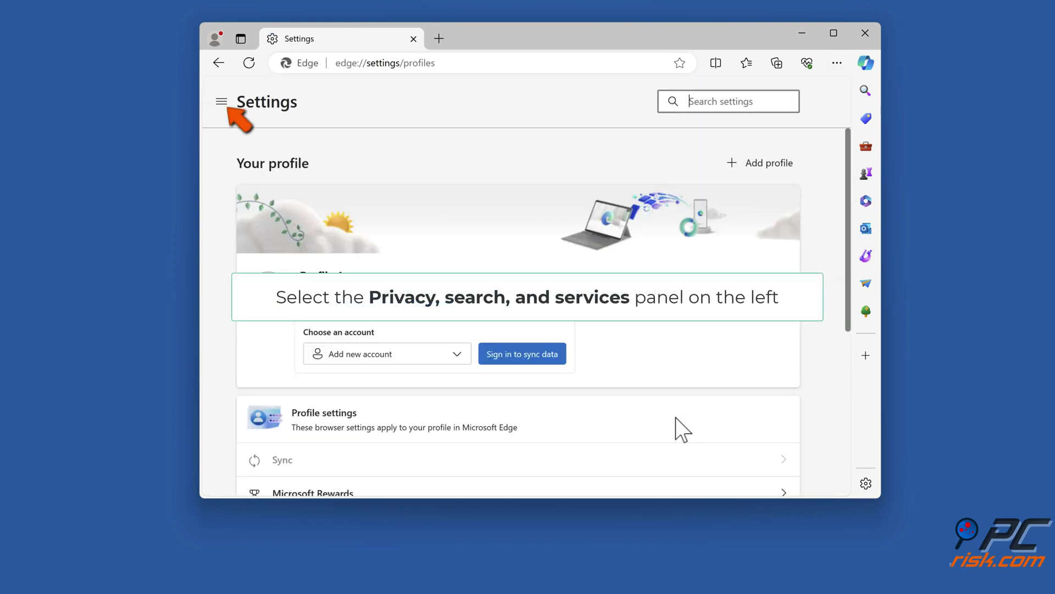
{"action": "left_click", "coordinate": [222, 105]}
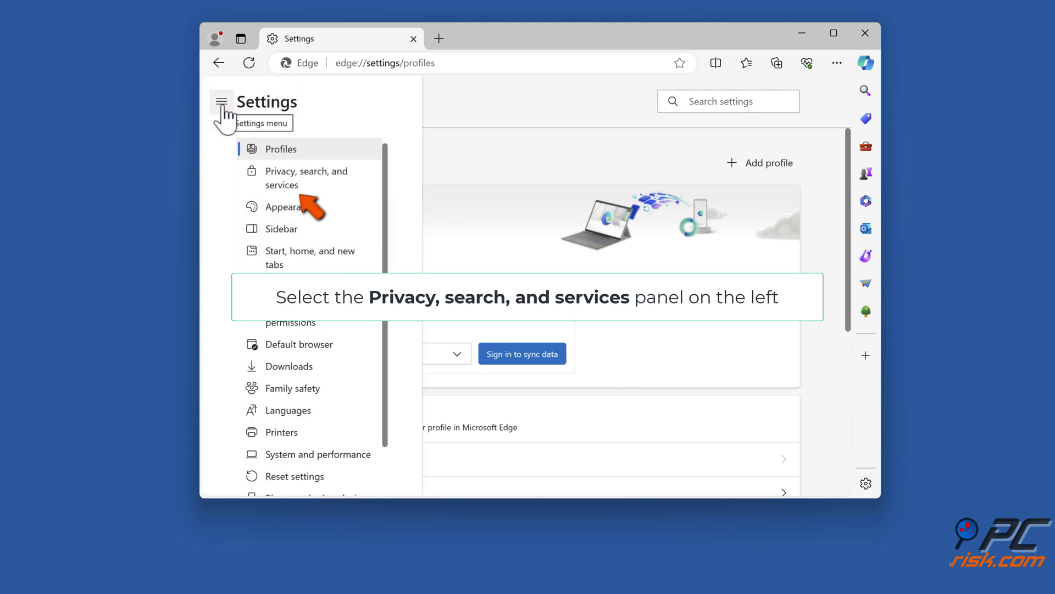
{"action": "left_click", "coordinate": [307, 183]}
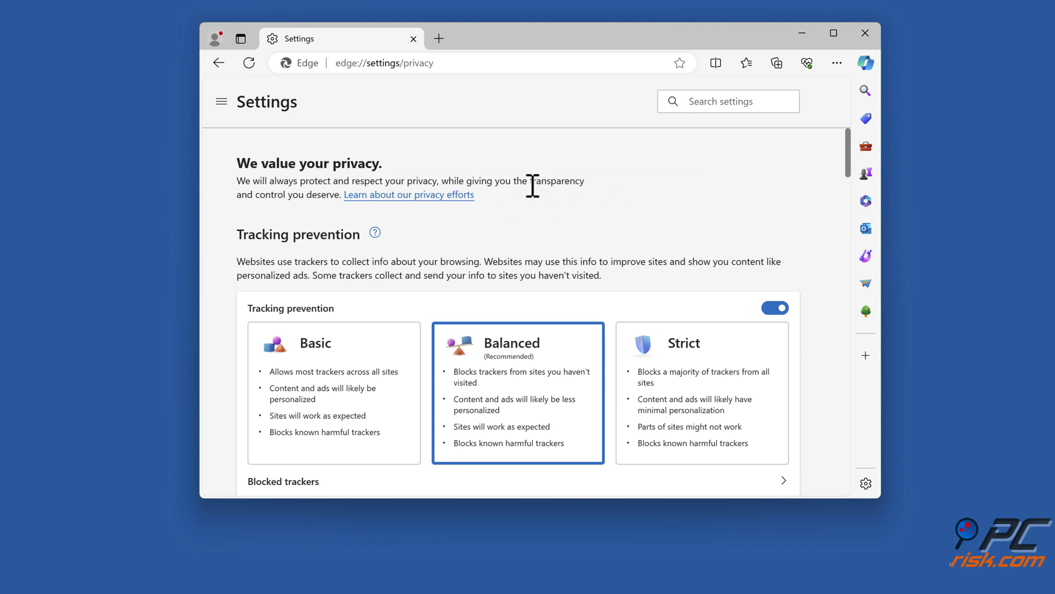
{"action": "scroll", "coordinate": [532, 184], "scroll_direction": "down", "scroll_amount": 6}
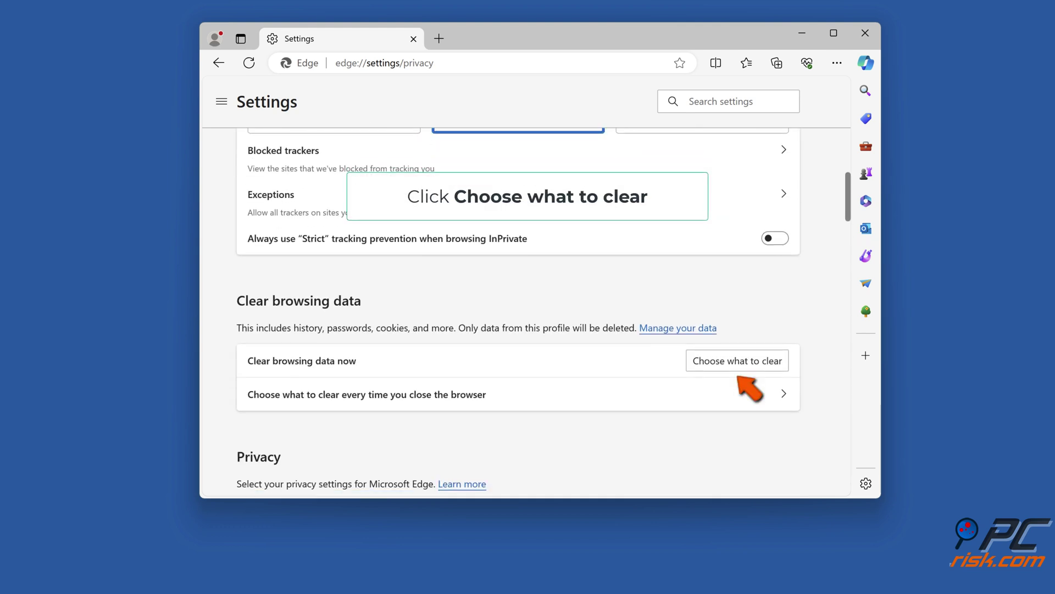
Clear Edge's browsing data with the time range set to All time.
{"action": "left_click", "coordinate": [737, 363]}
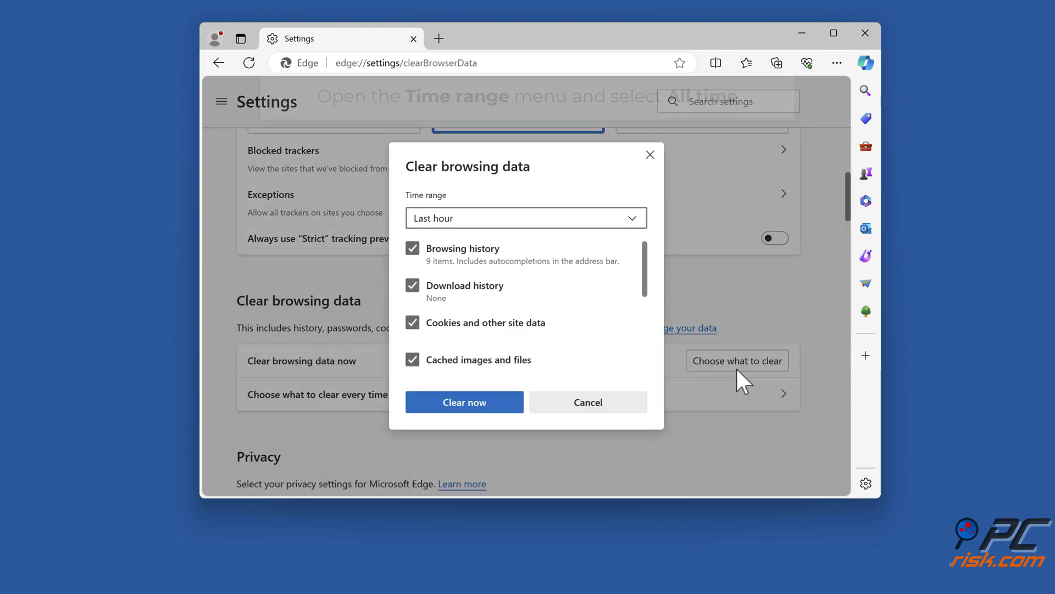
{"action": "left_click", "coordinate": [639, 223]}
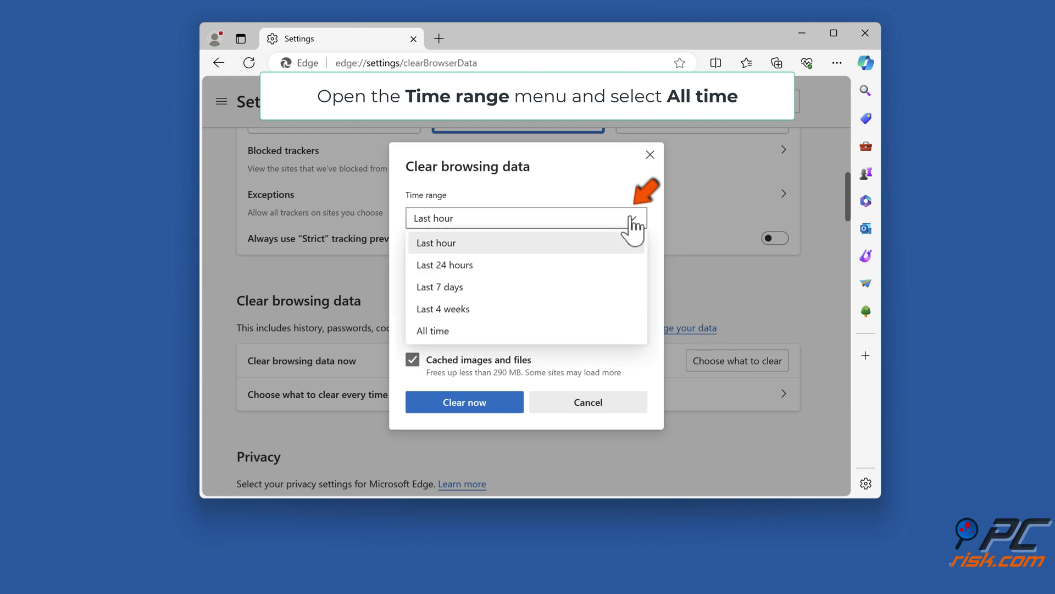
{"action": "left_click", "coordinate": [461, 336]}
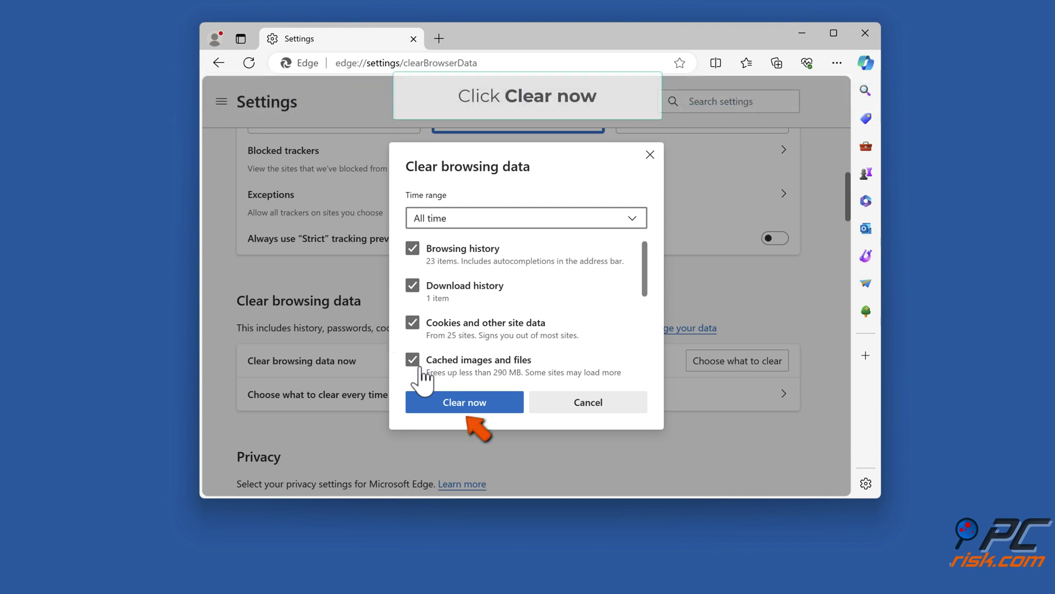
{"action": "left_click", "coordinate": [465, 407]}
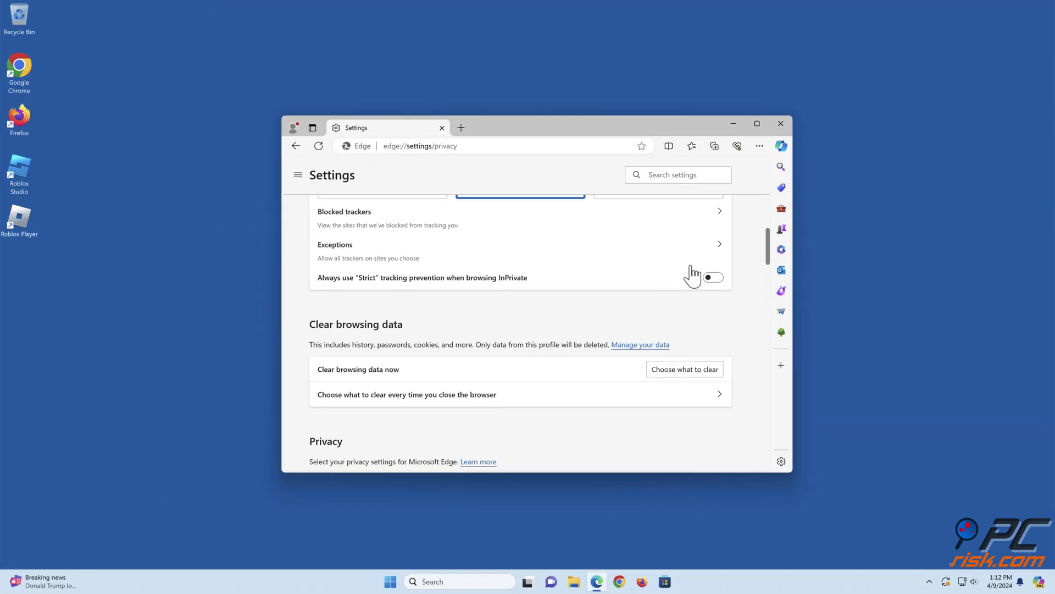
Close Edge and open Installed apps from the Start button's right-click menu.
{"action": "left_click", "coordinate": [781, 124]}
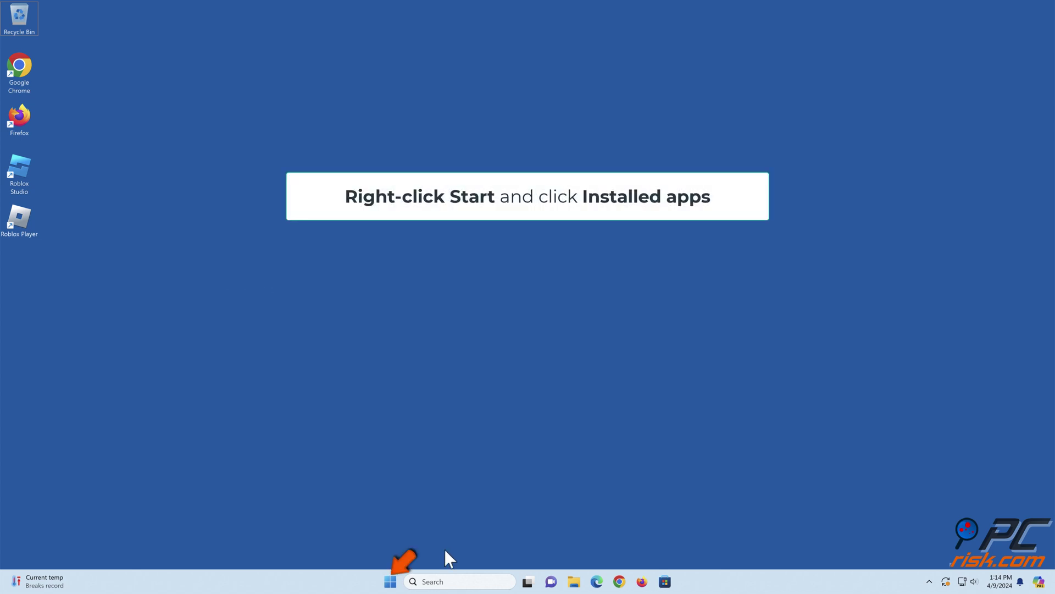
{"action": "right_click", "coordinate": [391, 582]}
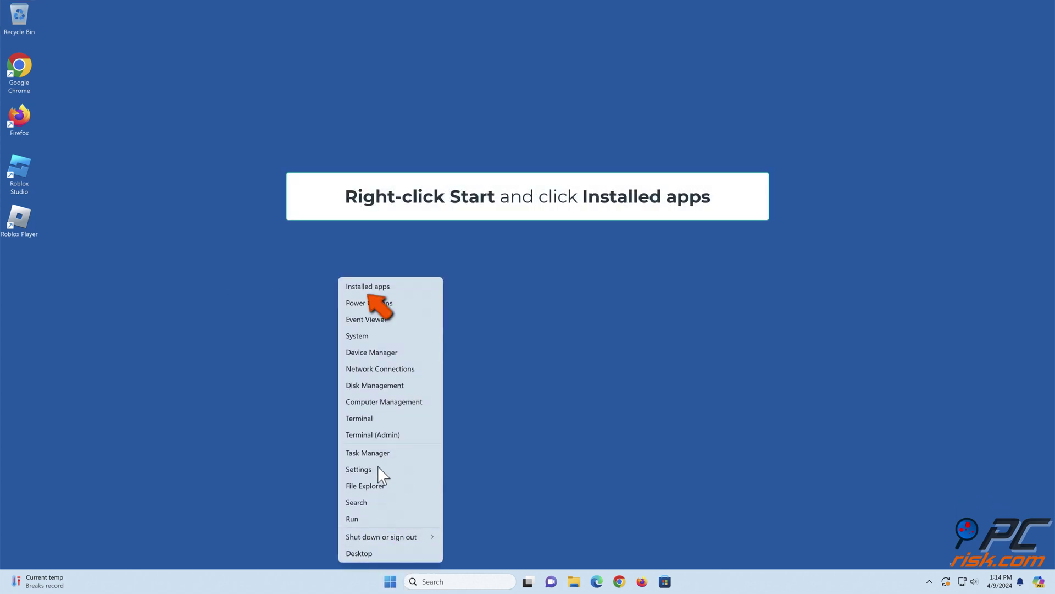
{"action": "left_click", "coordinate": [368, 288]}
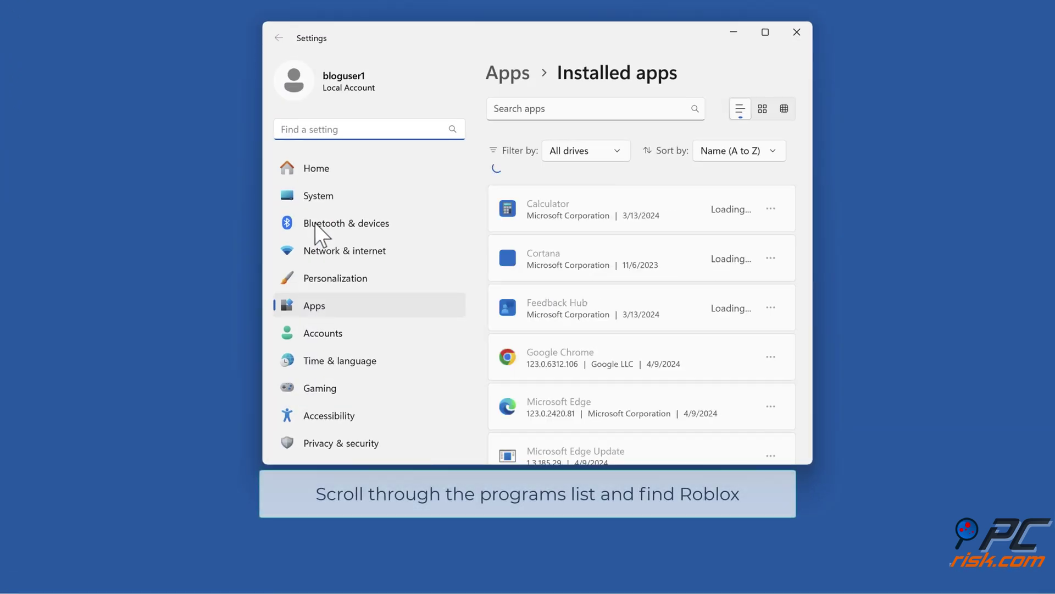
Scroll to Roblox in Installed apps and open its Advanced options.
{"action": "scroll", "coordinate": [671, 253], "scroll_direction": "down", "scroll_amount": 1}
{"action": "scroll", "coordinate": [671, 253], "scroll_direction": "down", "scroll_amount": 7}
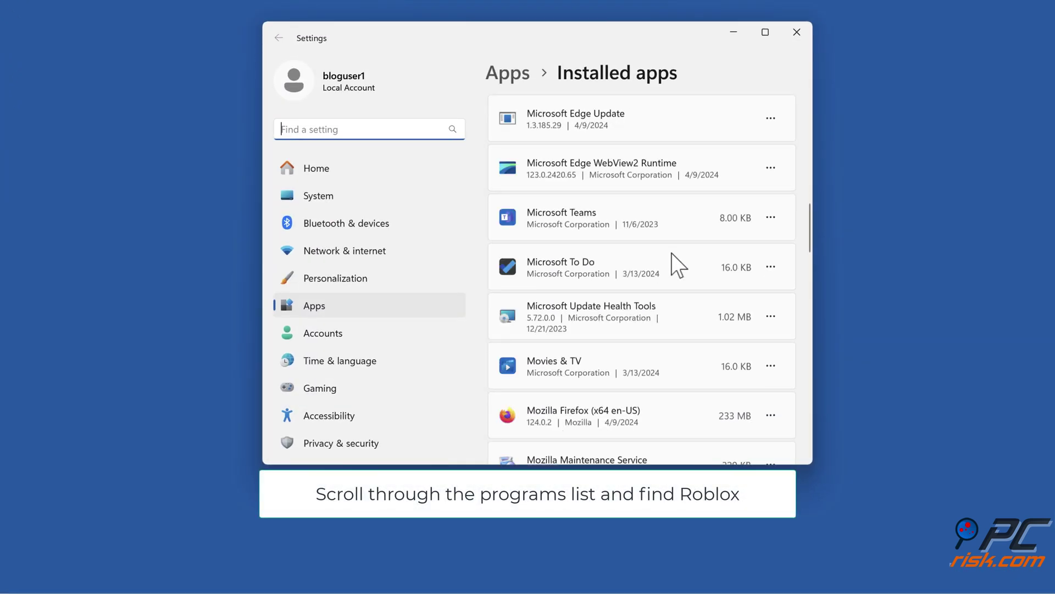
{"action": "scroll", "coordinate": [672, 253], "scroll_direction": "down", "scroll_amount": 2}
{"action": "scroll", "coordinate": [671, 253], "scroll_direction": "down", "scroll_amount": 3}
{"action": "scroll", "coordinate": [671, 253], "scroll_direction": "down", "scroll_amount": 3}
{"action": "scroll", "coordinate": [671, 253], "scroll_direction": "down", "scroll_amount": 3}
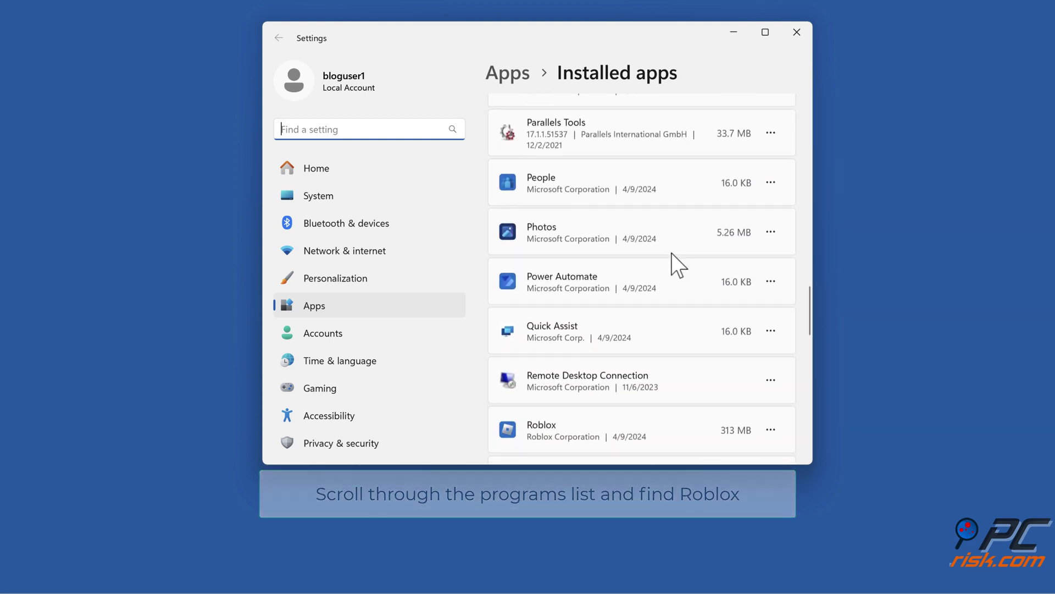
{"action": "scroll", "coordinate": [671, 253], "scroll_direction": "down", "scroll_amount": 2}
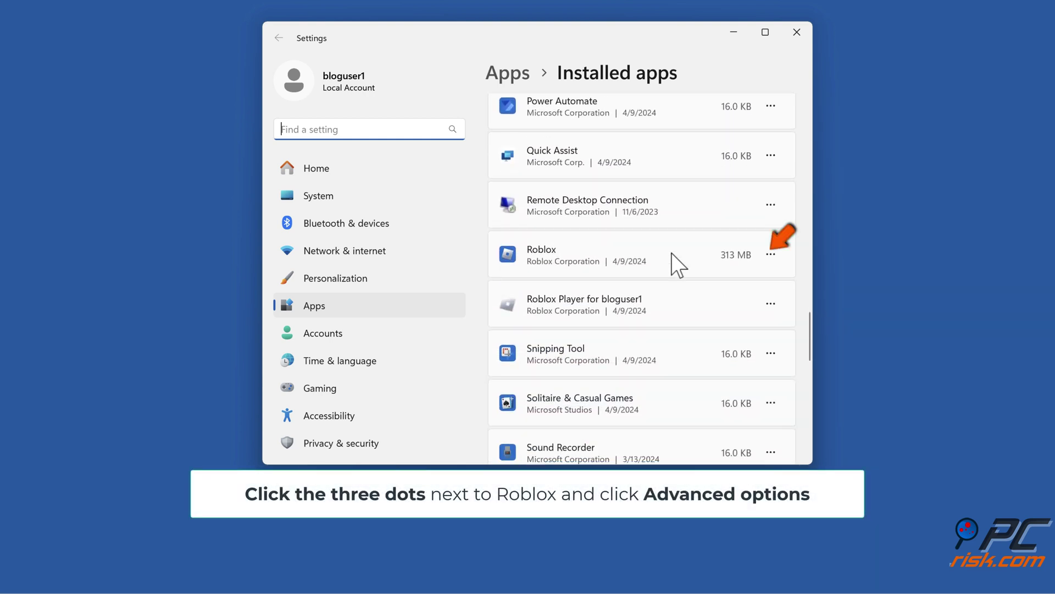
{"action": "left_click", "coordinate": [771, 256]}
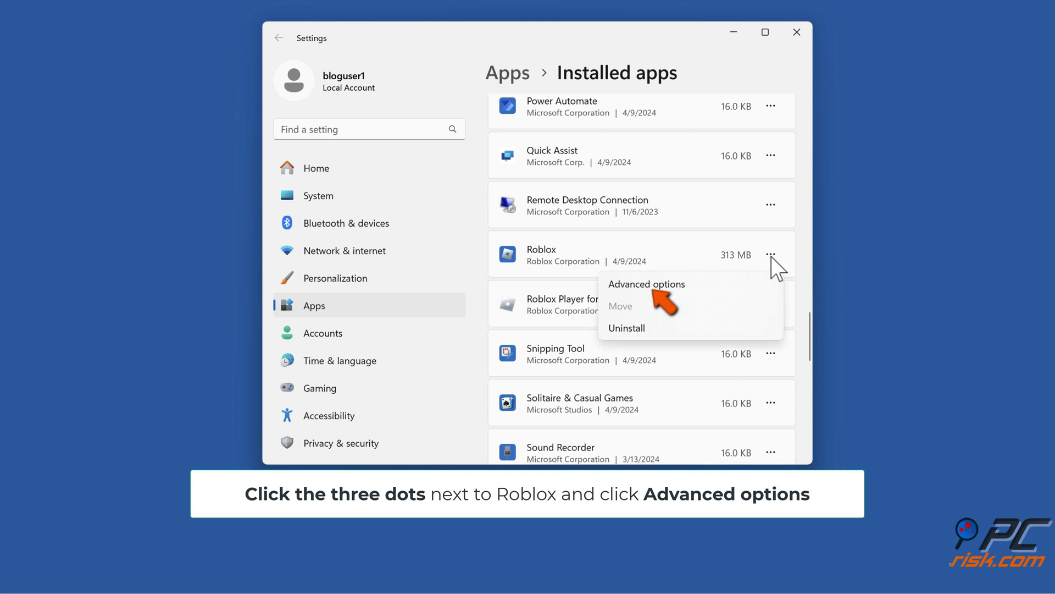
{"action": "left_click", "coordinate": [651, 285]}
Repair the Roblox app from its advanced options page.
{"action": "scroll", "coordinate": [652, 290], "scroll_direction": "down", "scroll_amount": 1}
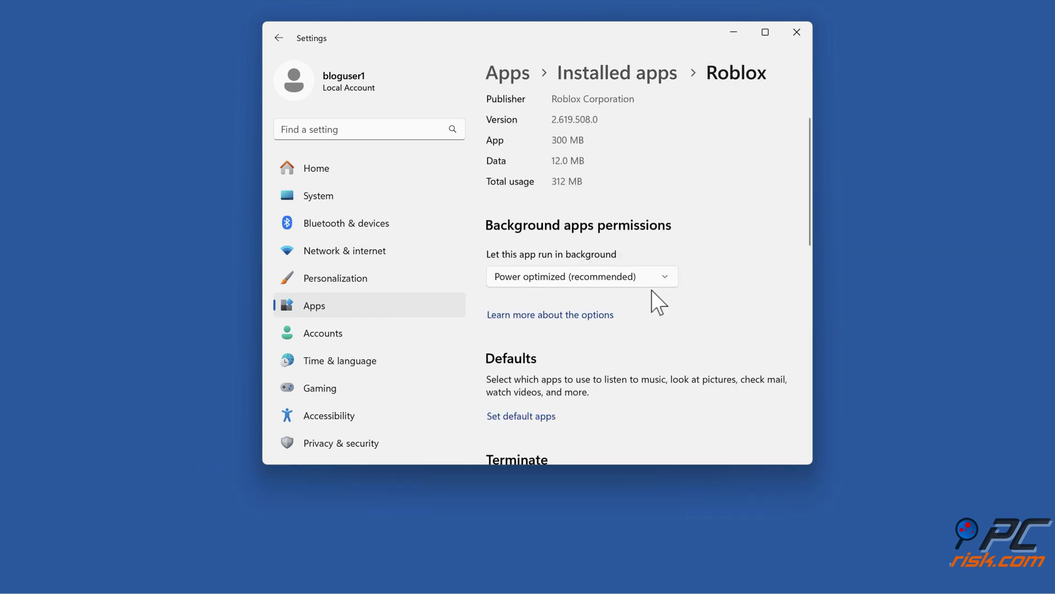
{"action": "scroll", "coordinate": [651, 291], "scroll_direction": "down", "scroll_amount": 3}
{"action": "scroll", "coordinate": [651, 291], "scroll_direction": "down", "scroll_amount": 2}
{"action": "scroll", "coordinate": [651, 290], "scroll_direction": "down", "scroll_amount": 1}
{"action": "scroll", "coordinate": [651, 290], "scroll_direction": "down", "scroll_amount": 1}
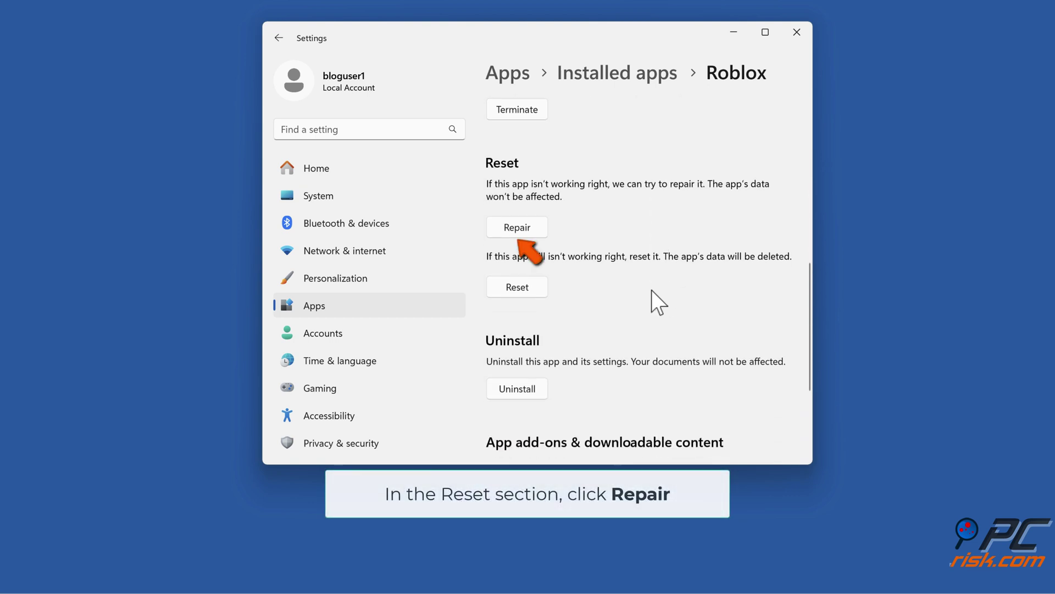
{"action": "left_click", "coordinate": [519, 234]}
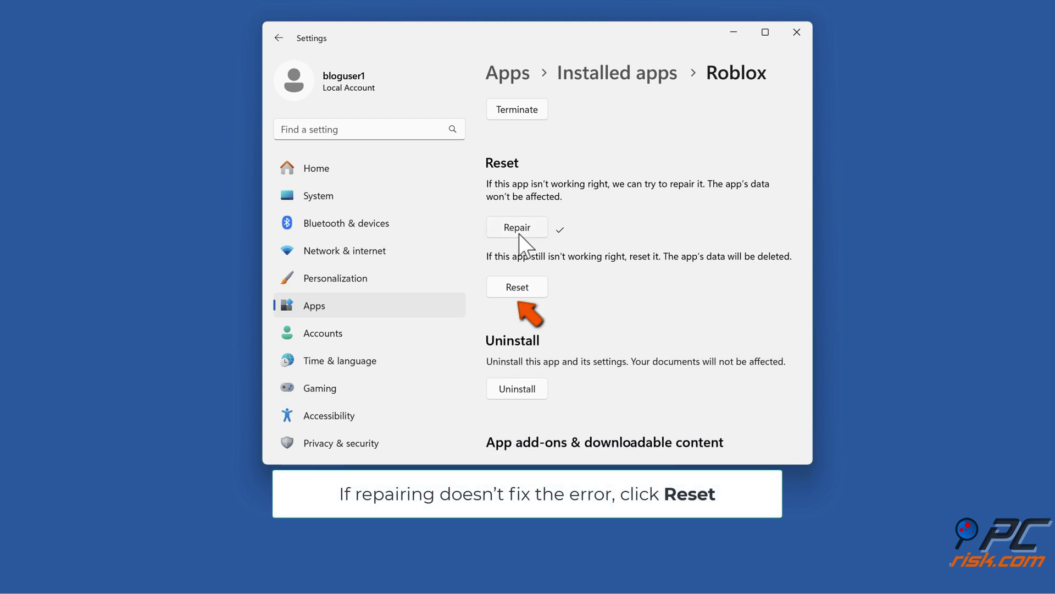
Reset Roblox, confirming deletion of its data, and close Settings.
{"action": "left_click", "coordinate": [518, 288]}
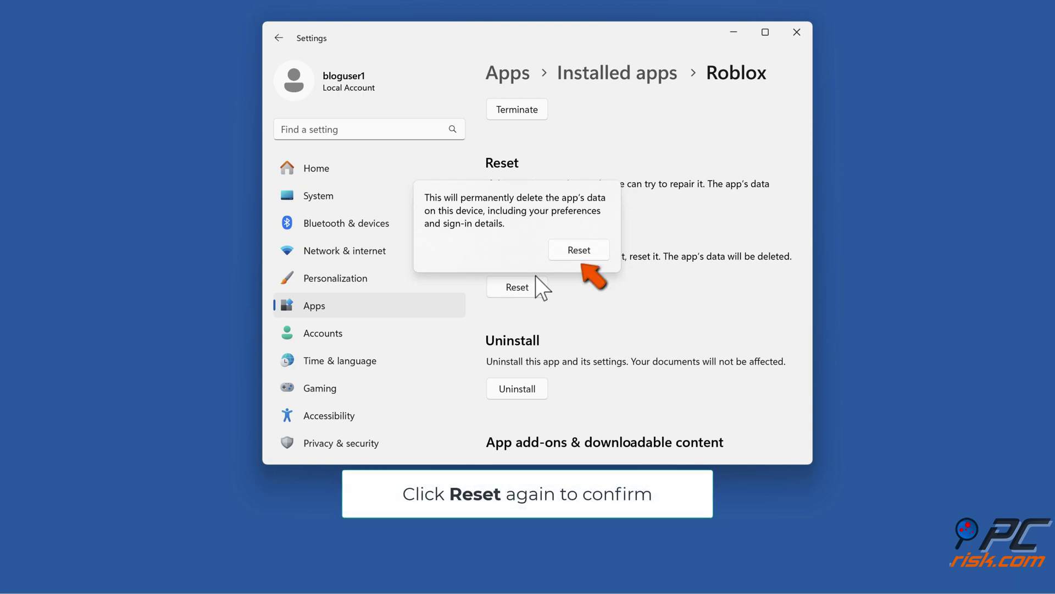
{"action": "left_click", "coordinate": [578, 256]}
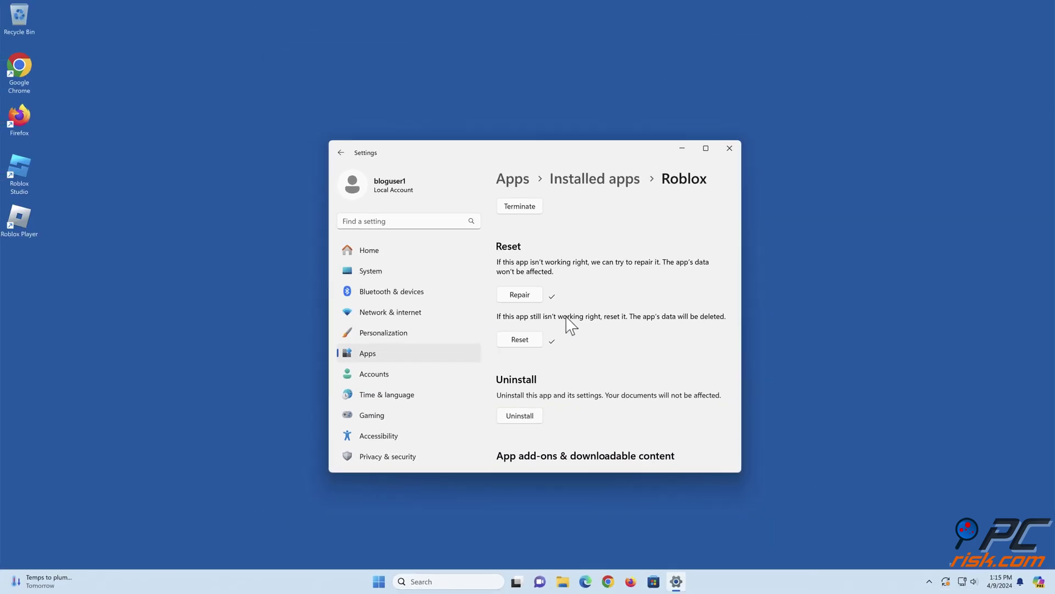
{"action": "left_click", "coordinate": [729, 148]}
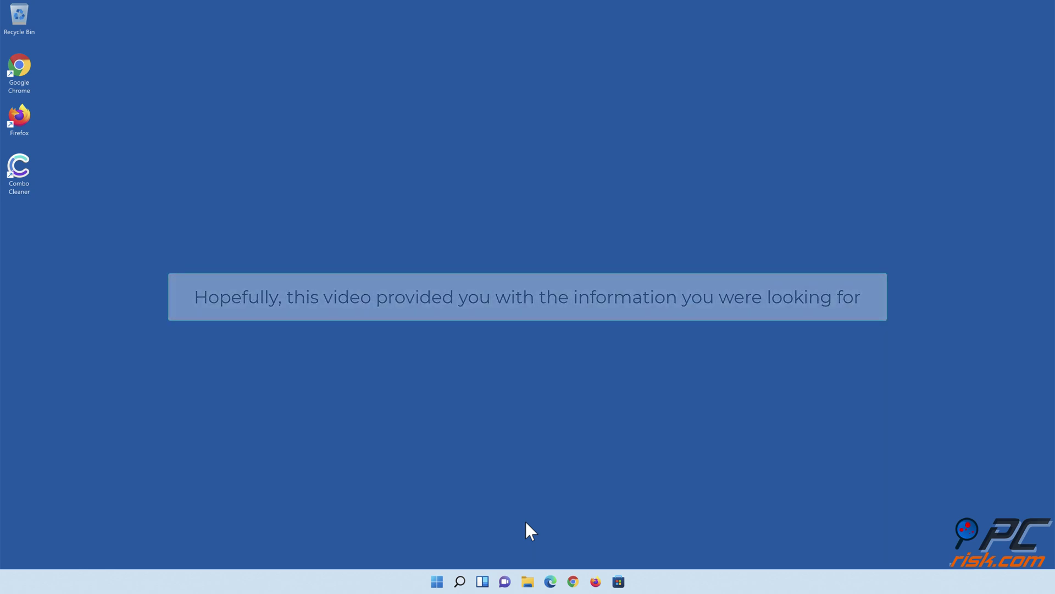
Launch Combo Cleaner, run a quick scan and quarantine the 323 detected items.
{"action": "double_click", "coordinate": [26, 187]}
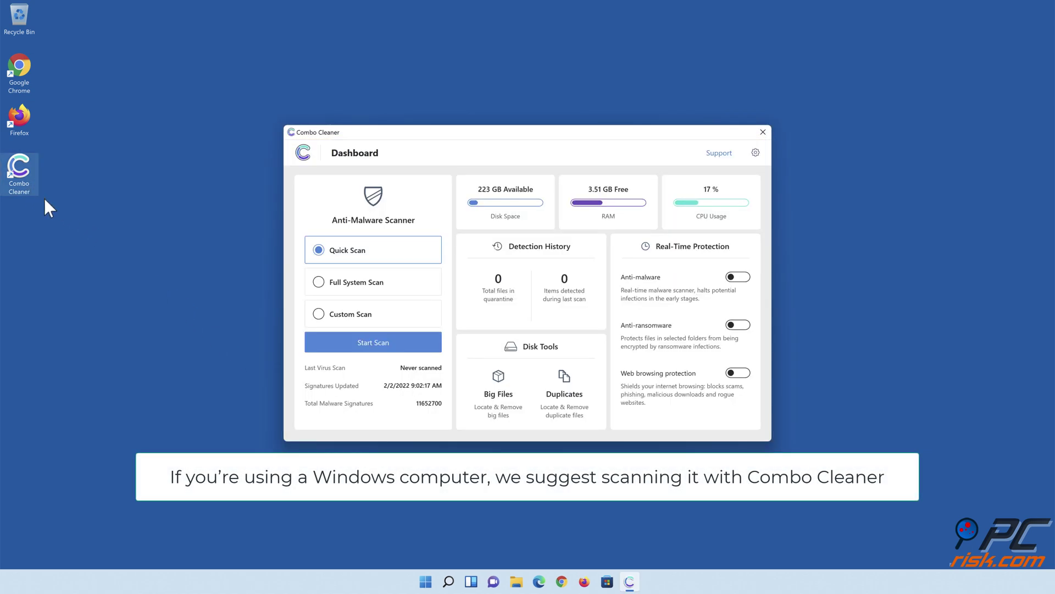
{"action": "left_click", "coordinate": [374, 346]}
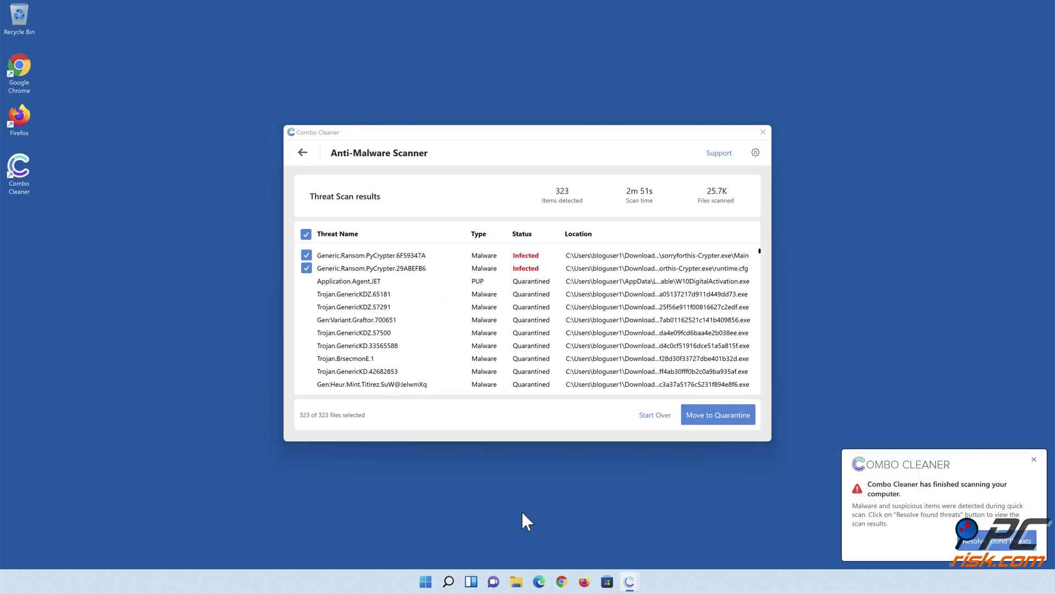
{"action": "left_click", "coordinate": [714, 419]}
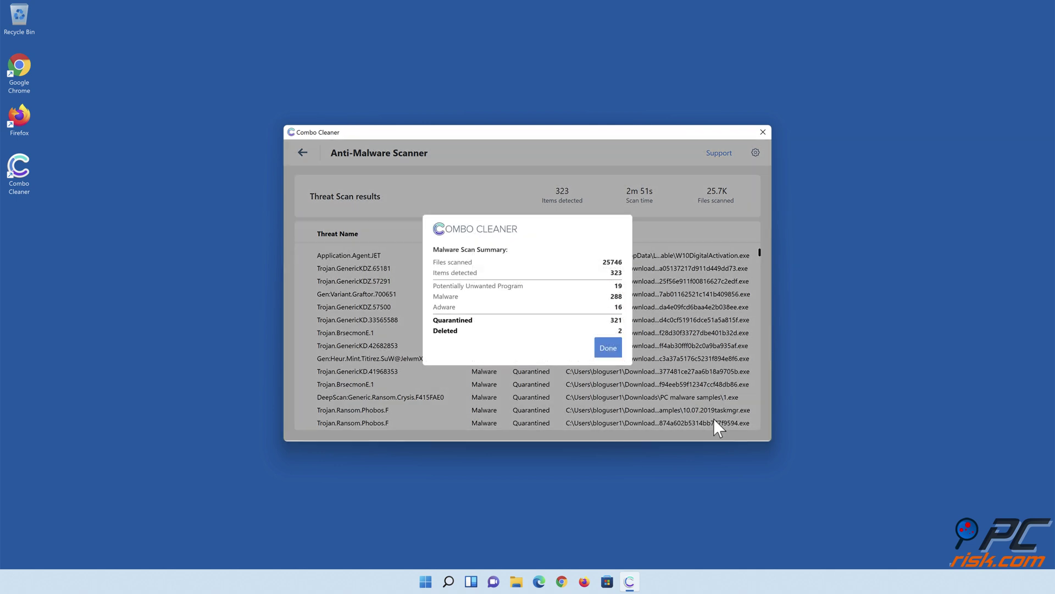
{"action": "left_click", "coordinate": [607, 352]}
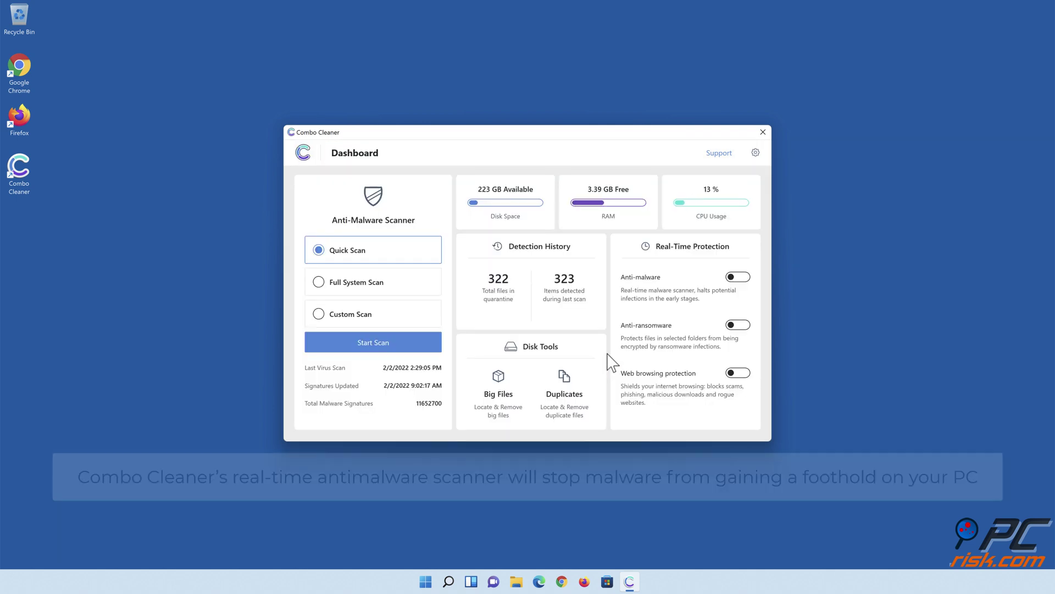
Turn on anti-malware, and anti-ransomware protecting the Libraries > Documents folder.
{"action": "left_click", "coordinate": [740, 277]}
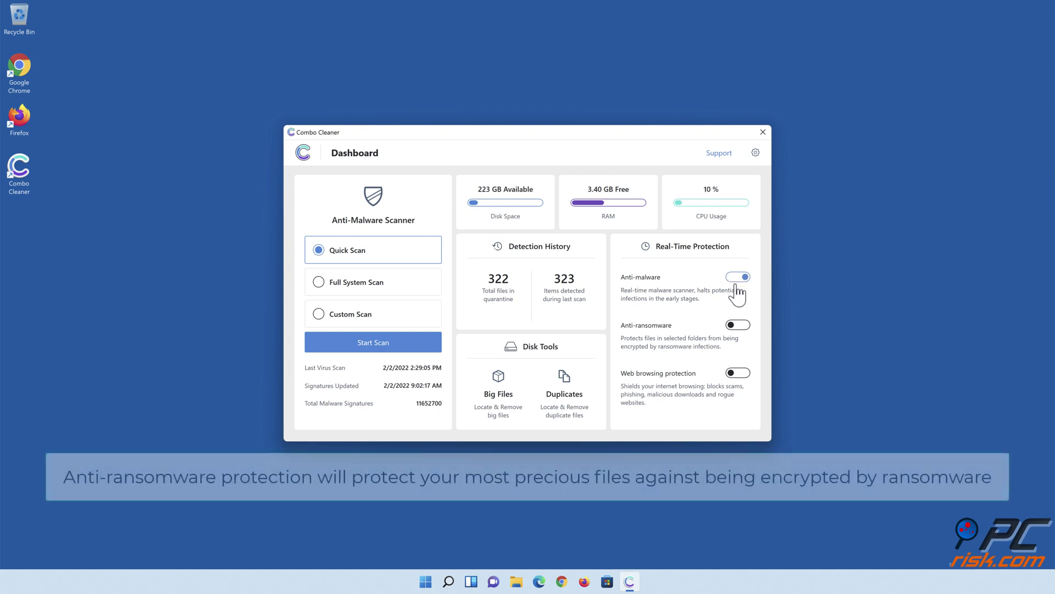
{"action": "left_click", "coordinate": [739, 327]}
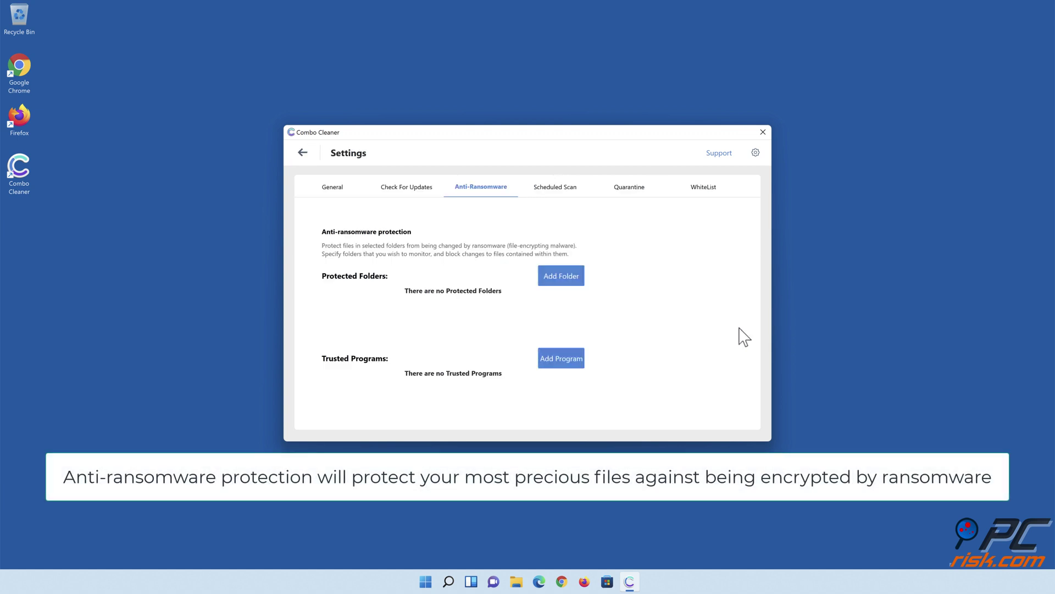
{"action": "left_click", "coordinate": [563, 278]}
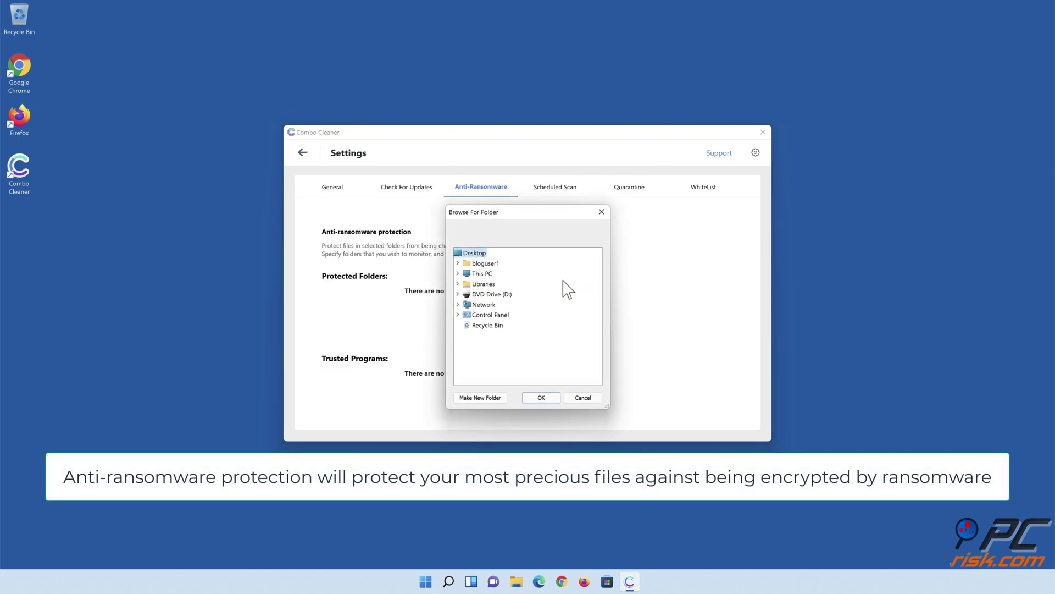
{"action": "left_click", "coordinate": [458, 284]}
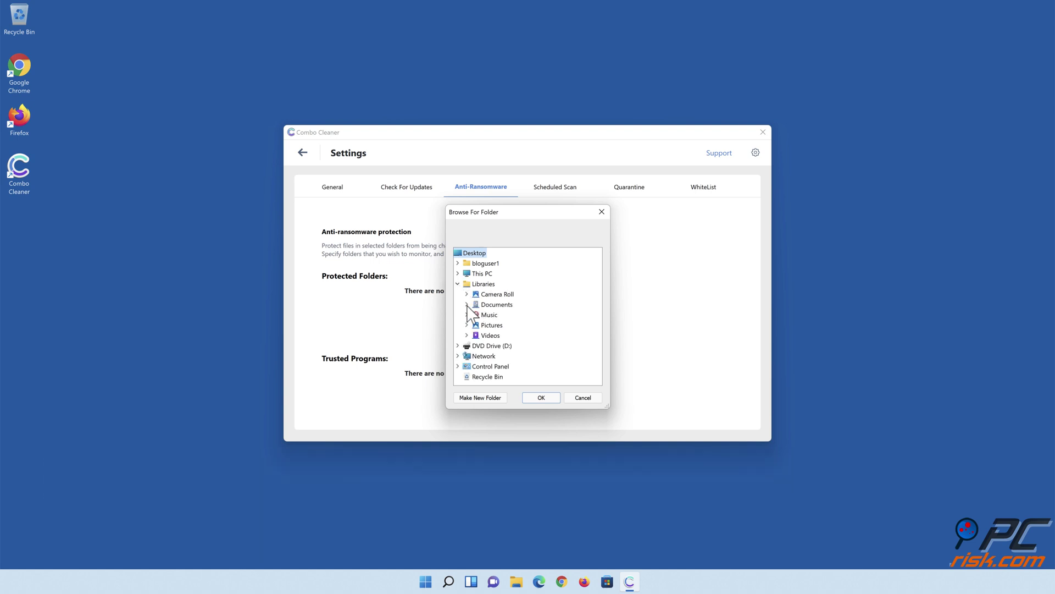
{"action": "left_click", "coordinate": [467, 304]}
{"action": "left_click", "coordinate": [497, 315]}
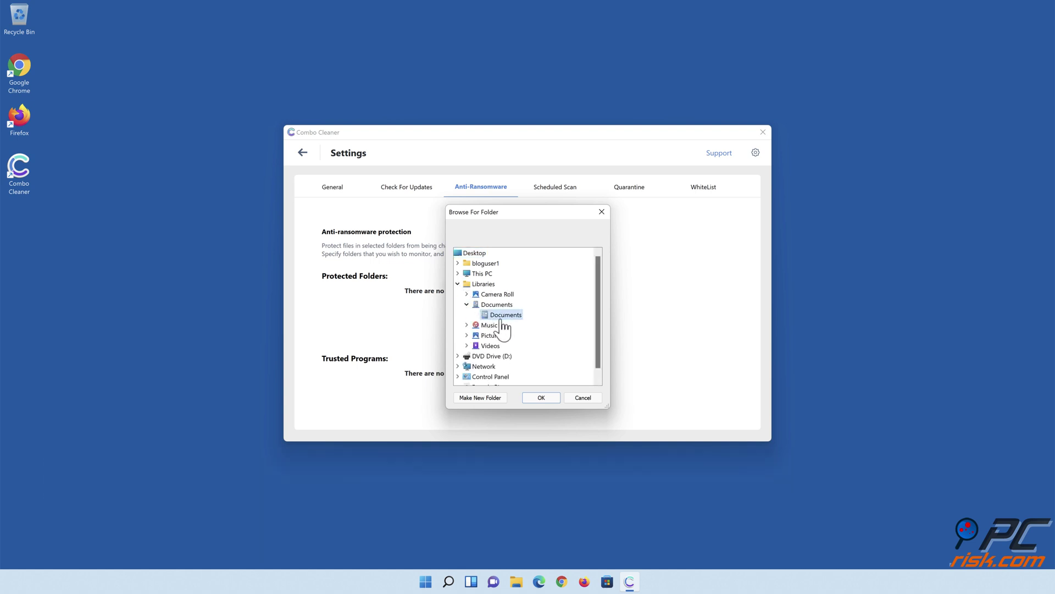
{"action": "left_click", "coordinate": [541, 398]}
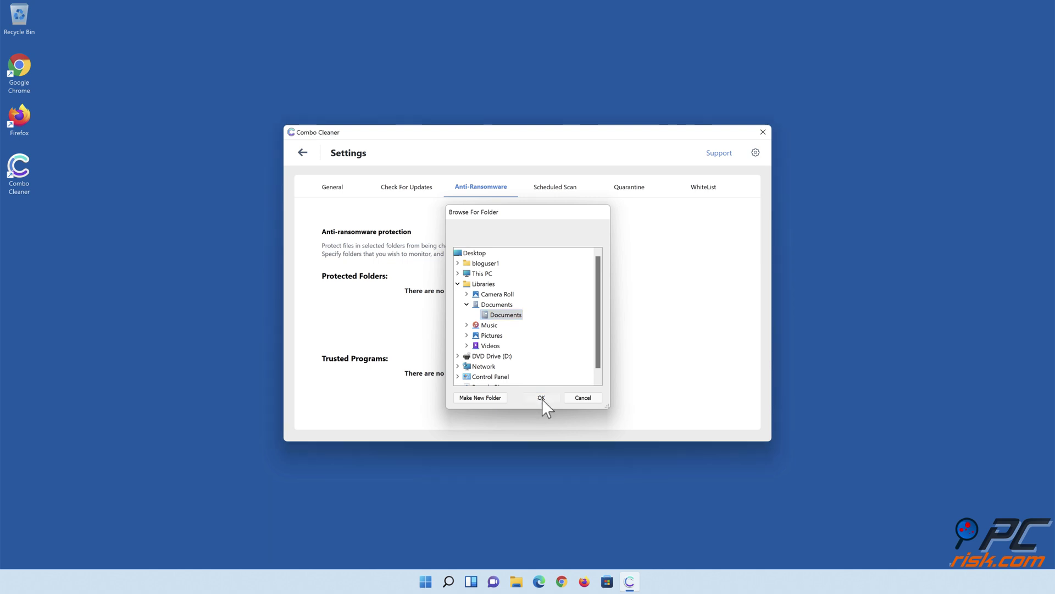
Turn on web browsing protection from the dashboard and close Combo Cleaner.
{"action": "left_click", "coordinate": [303, 153]}
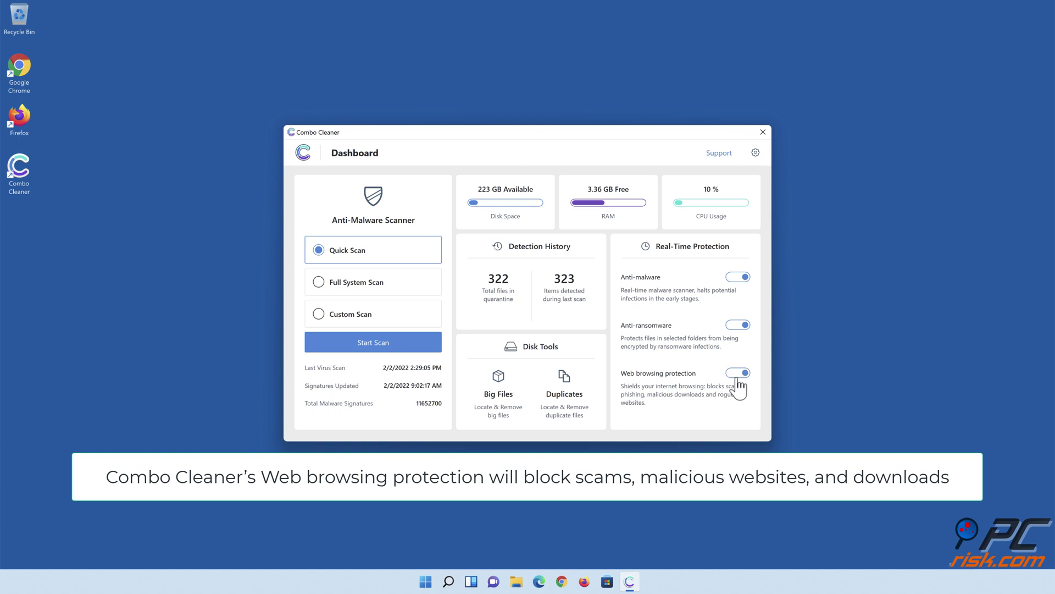
{"action": "left_click", "coordinate": [535, 520]}
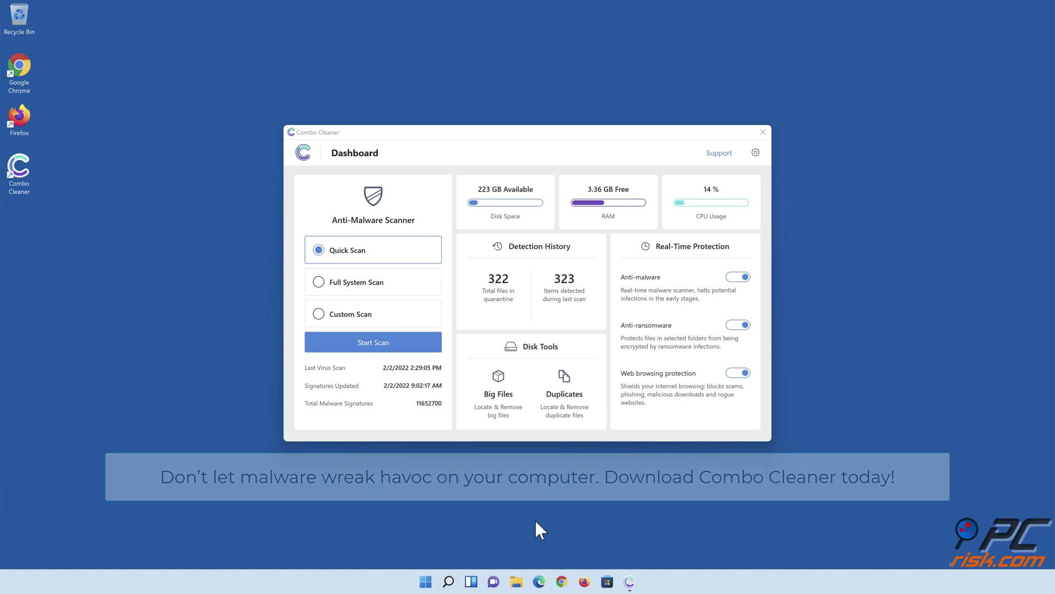
{"action": "left_click", "coordinate": [763, 132]}
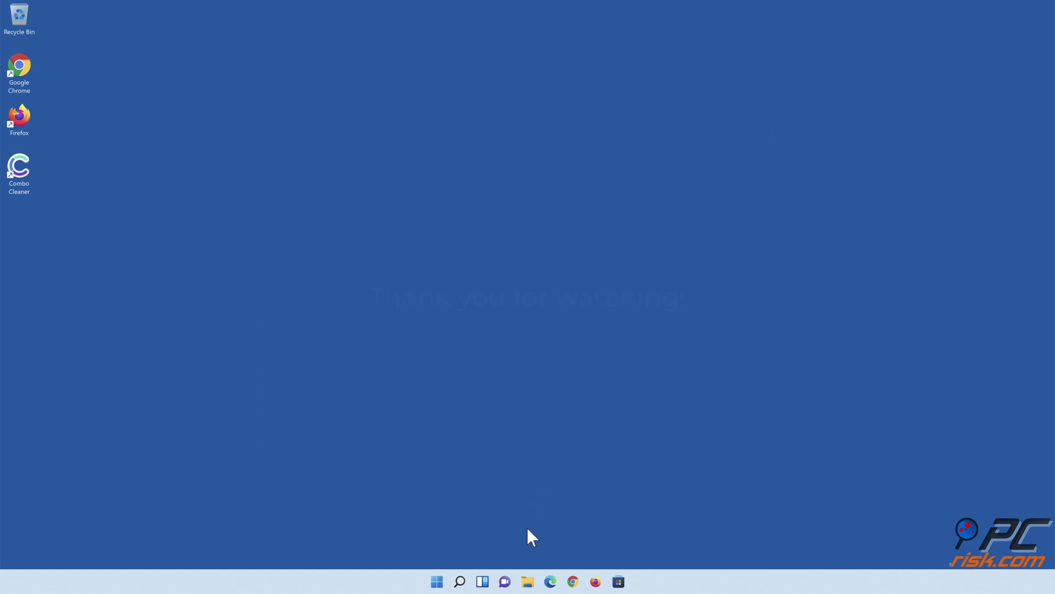